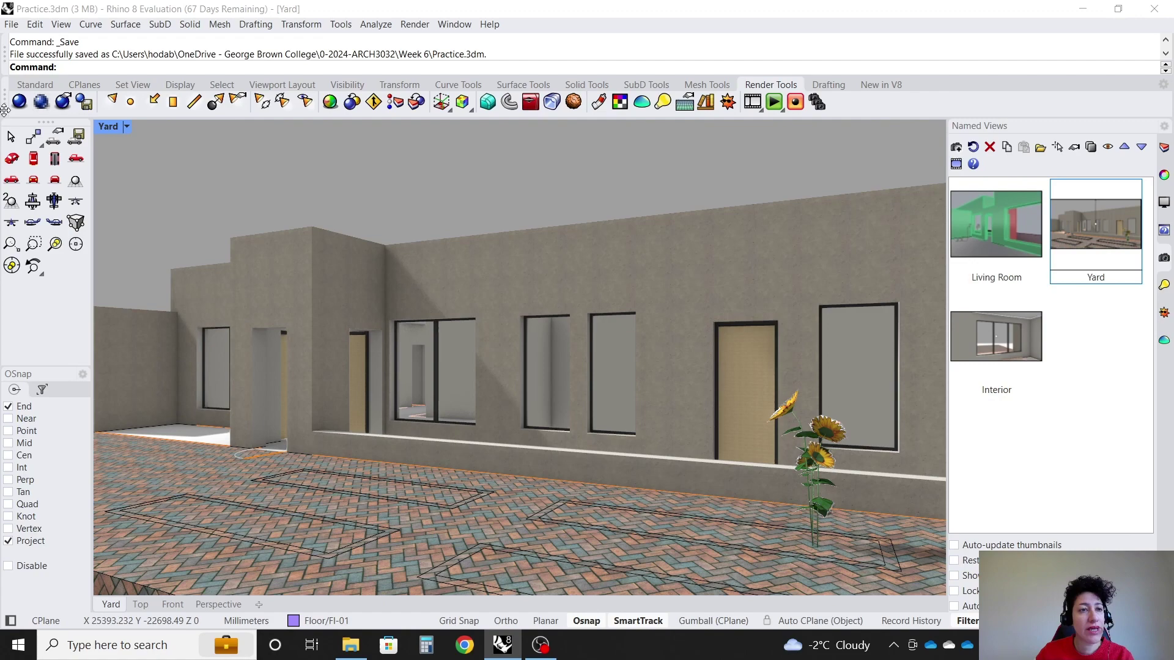
- Create a new Basic Environment in the Environments panel
click(127, 126)
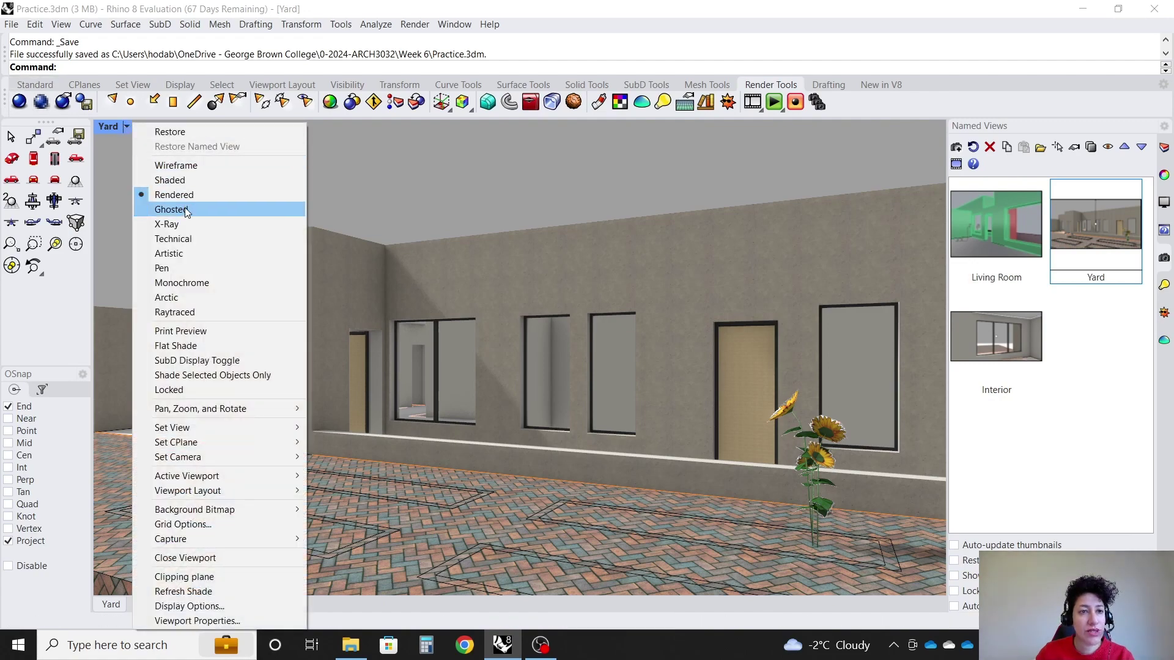
click(714, 190)
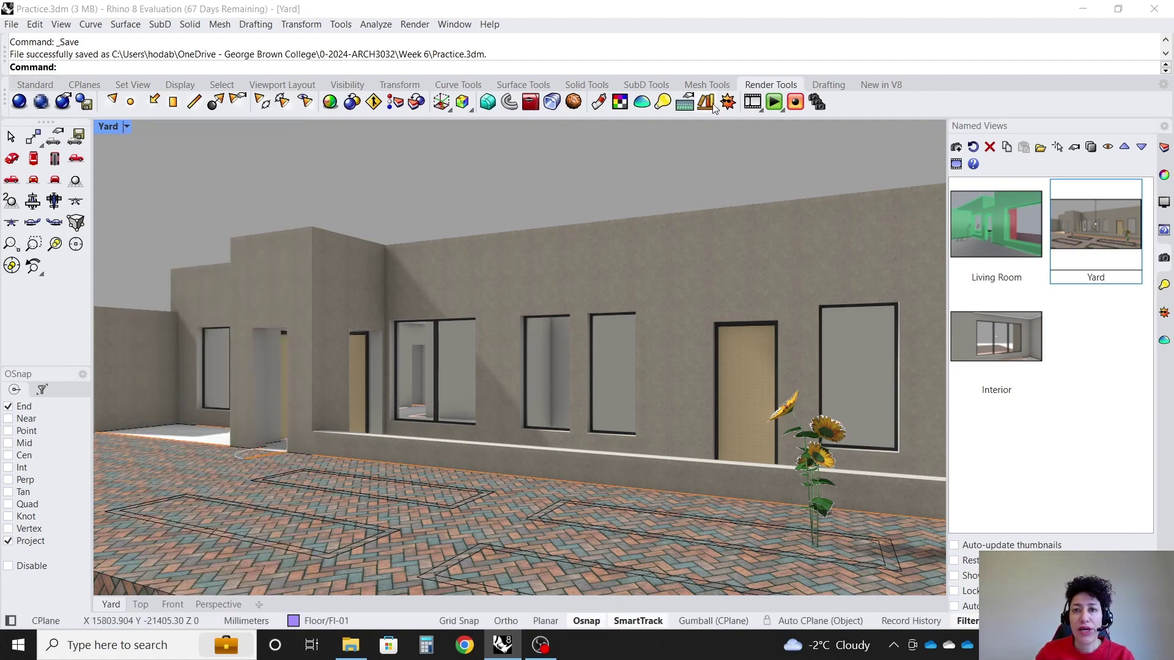
click(642, 104)
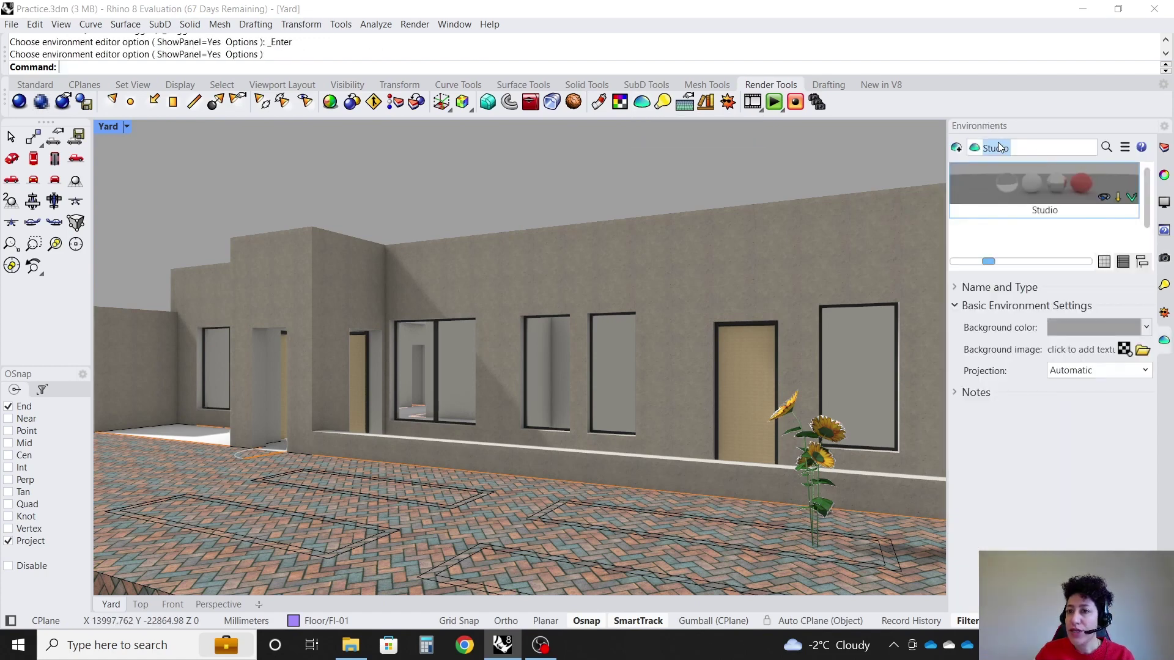
click(957, 149)
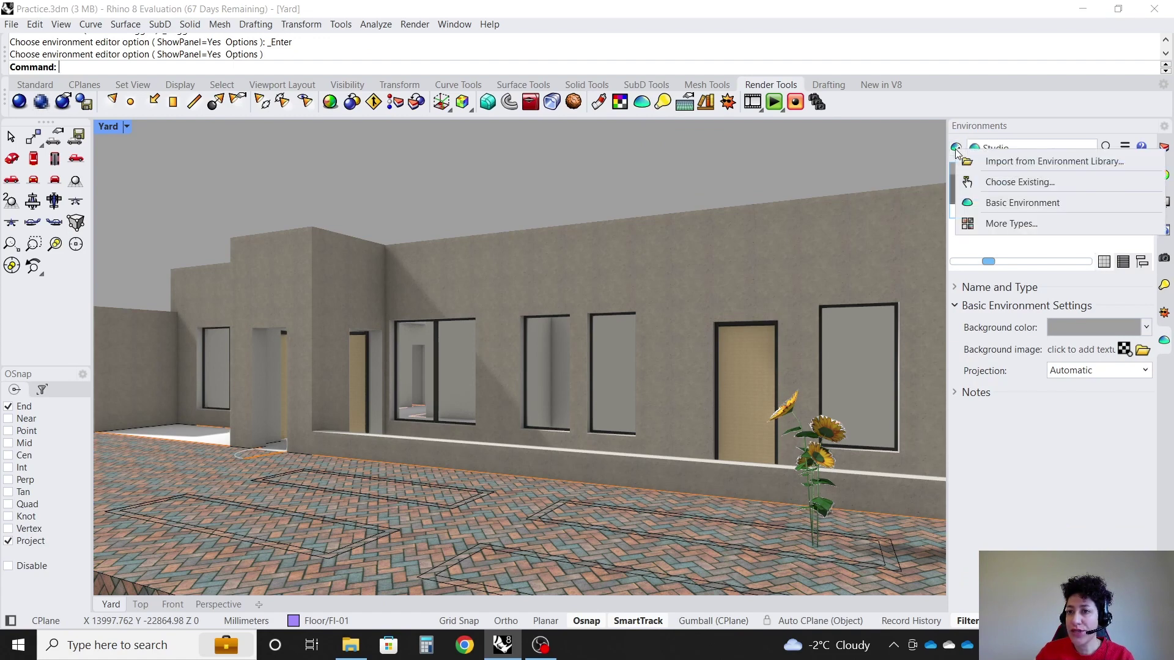
click(1013, 203)
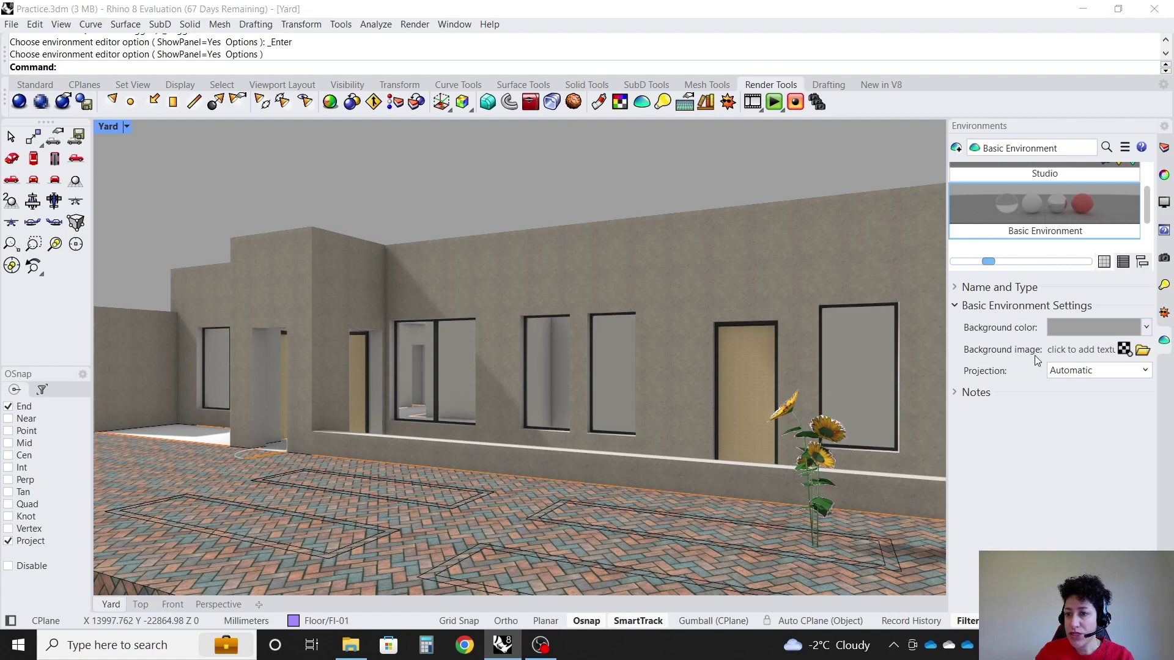
- Load the Sky image as the Basic Environment's background image
click(1141, 353)
click(486, 133)
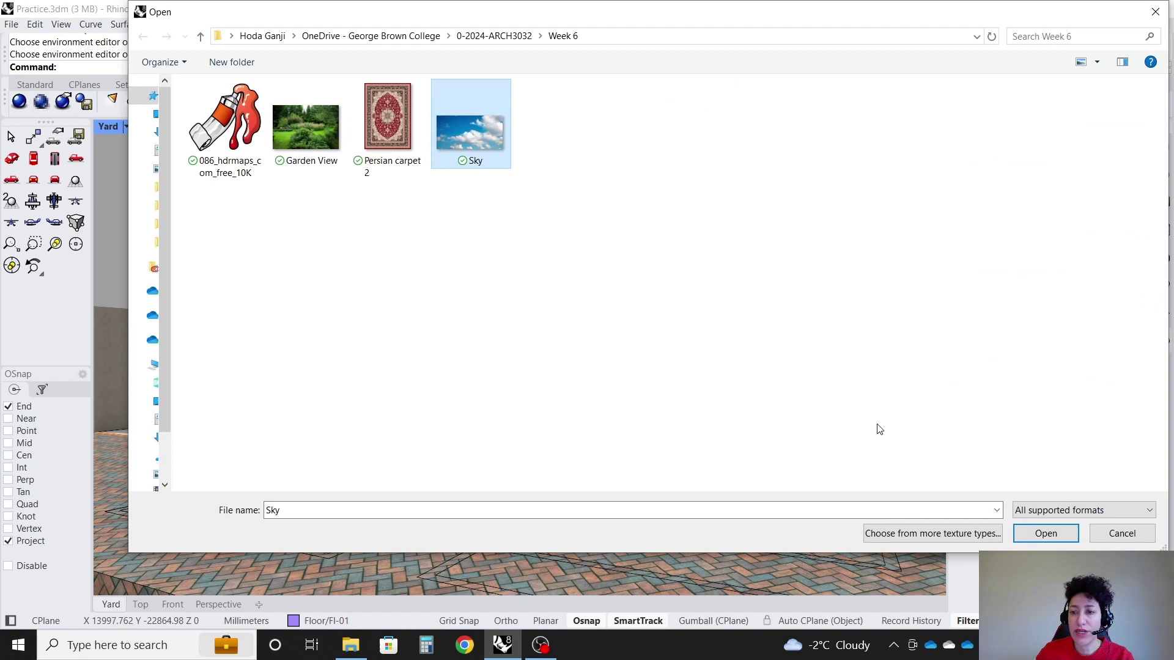
click(1047, 533)
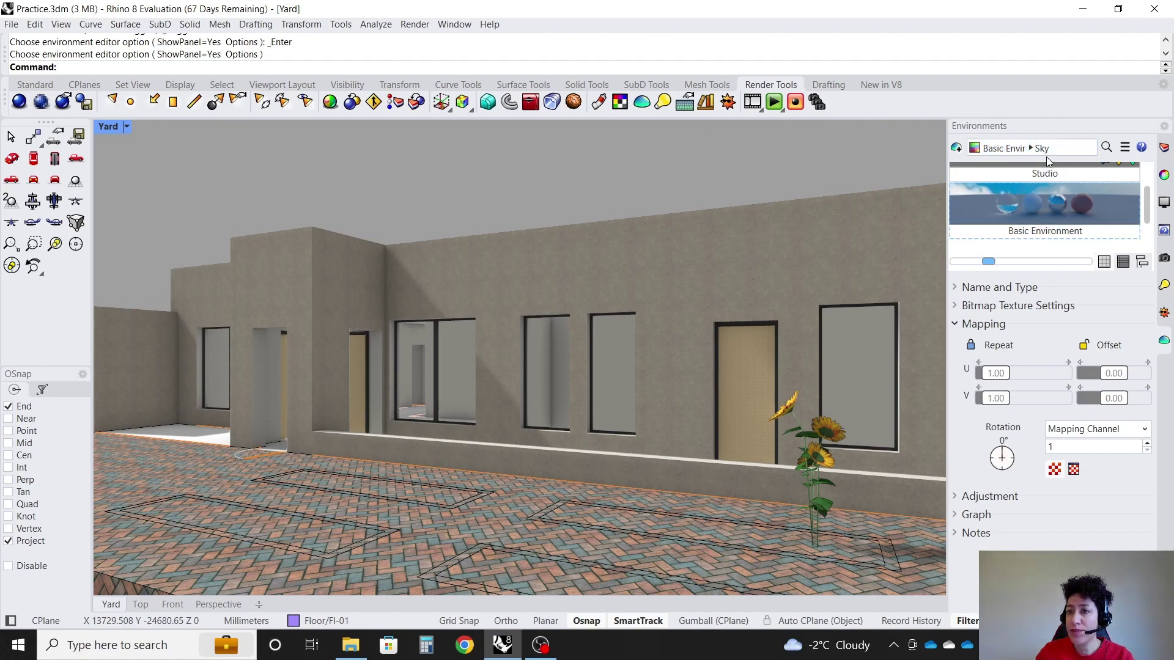
- In the document's Render properties, set the 360° Environment to Basic Environment
click(11, 24)
click(151, 294)
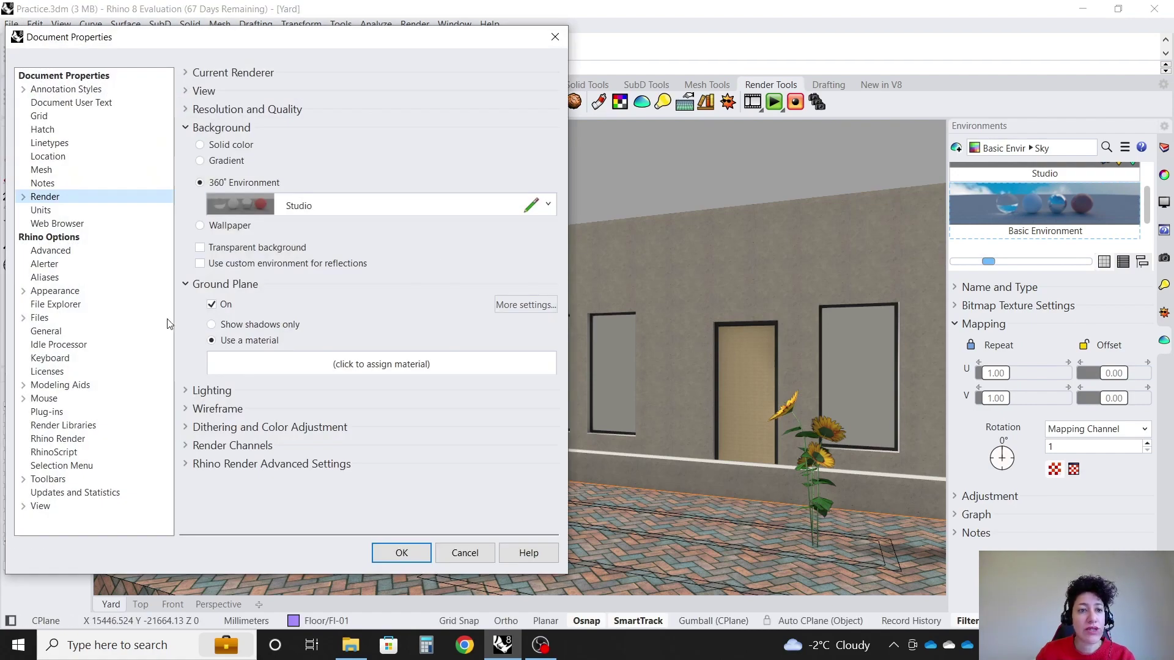
click(185, 284)
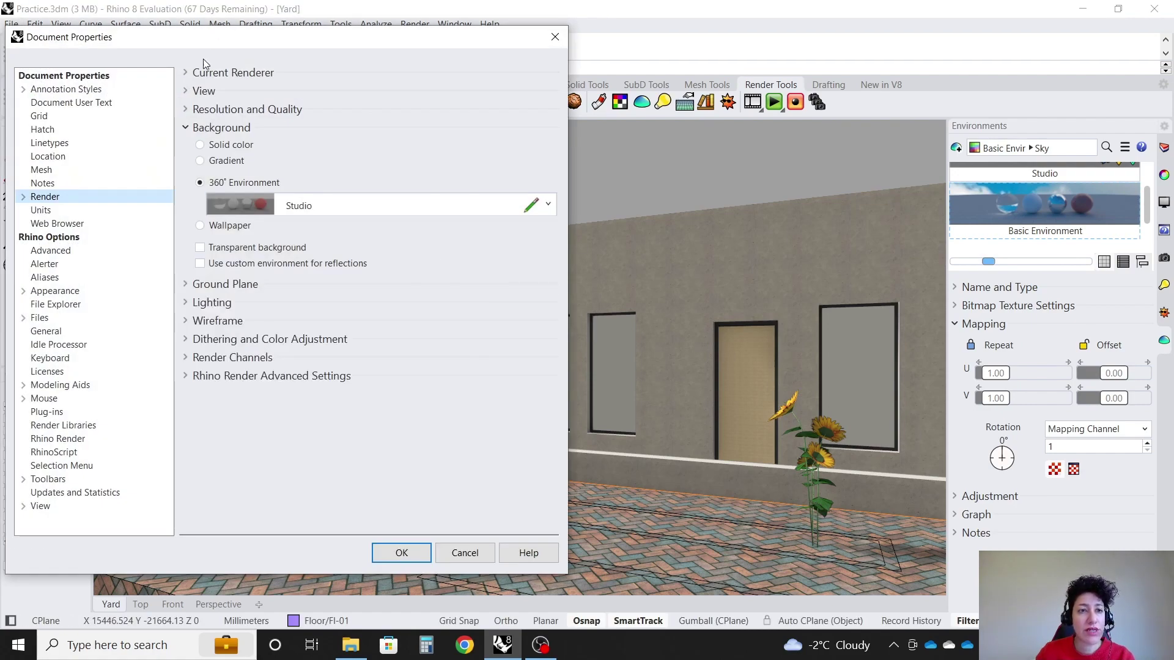
click(363, 210)
click(364, 324)
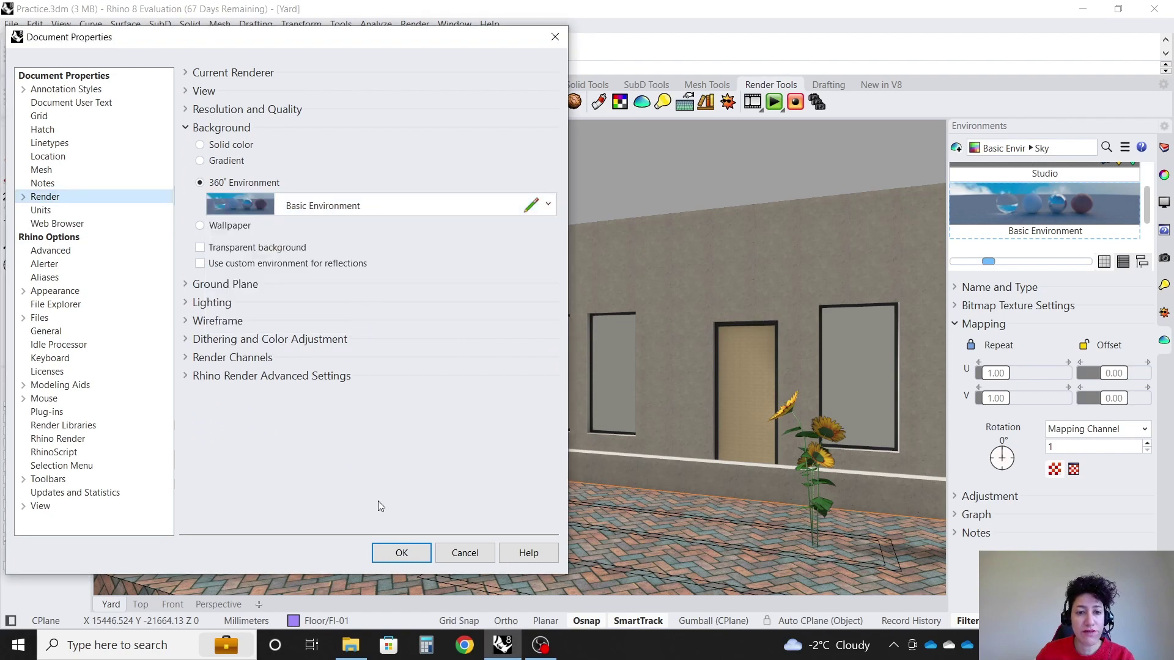
click(401, 553)
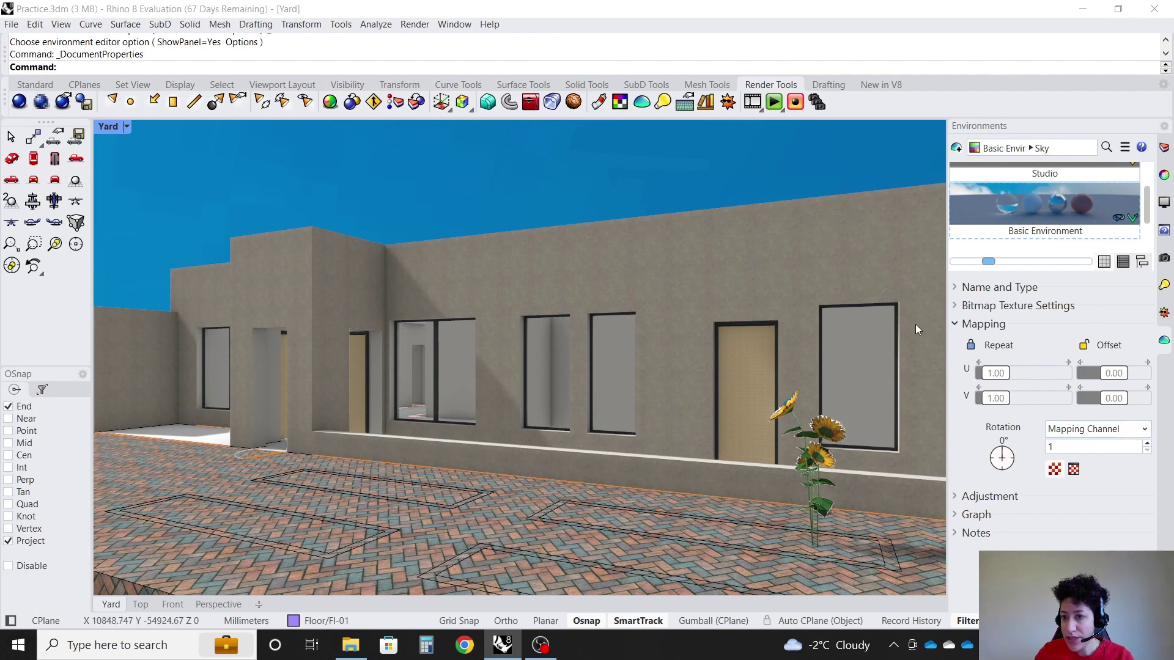
- Map the Sky texture as an Environment map, trying Box before settling on Spherical projection
click(1144, 430)
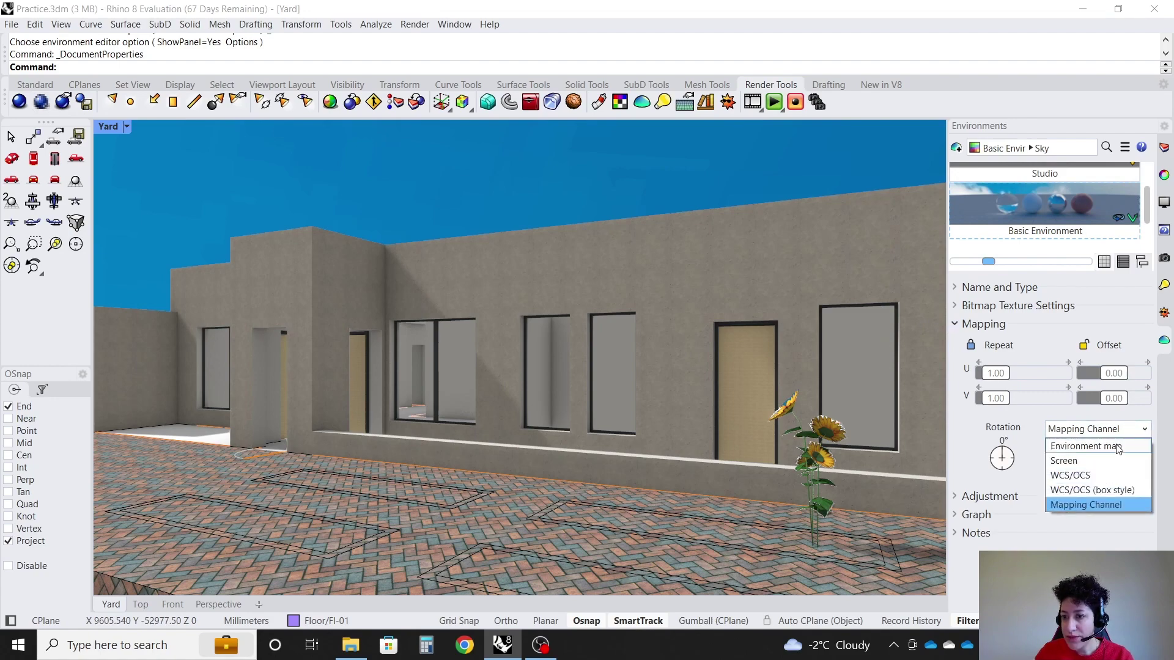
click(1116, 448)
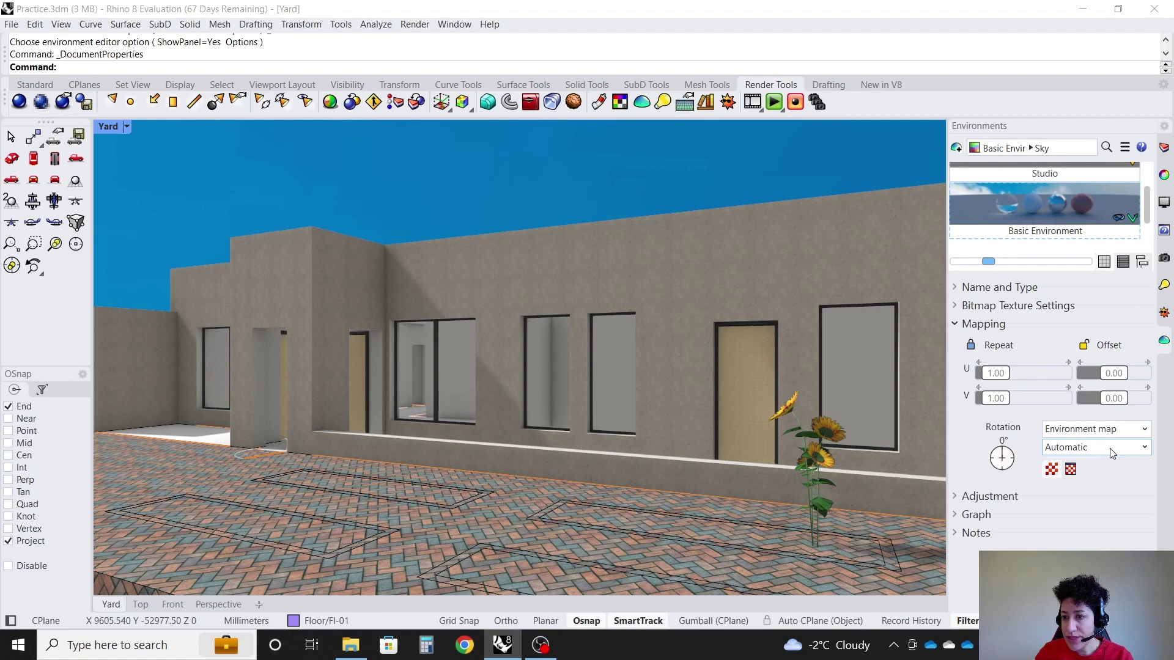
click(1139, 447)
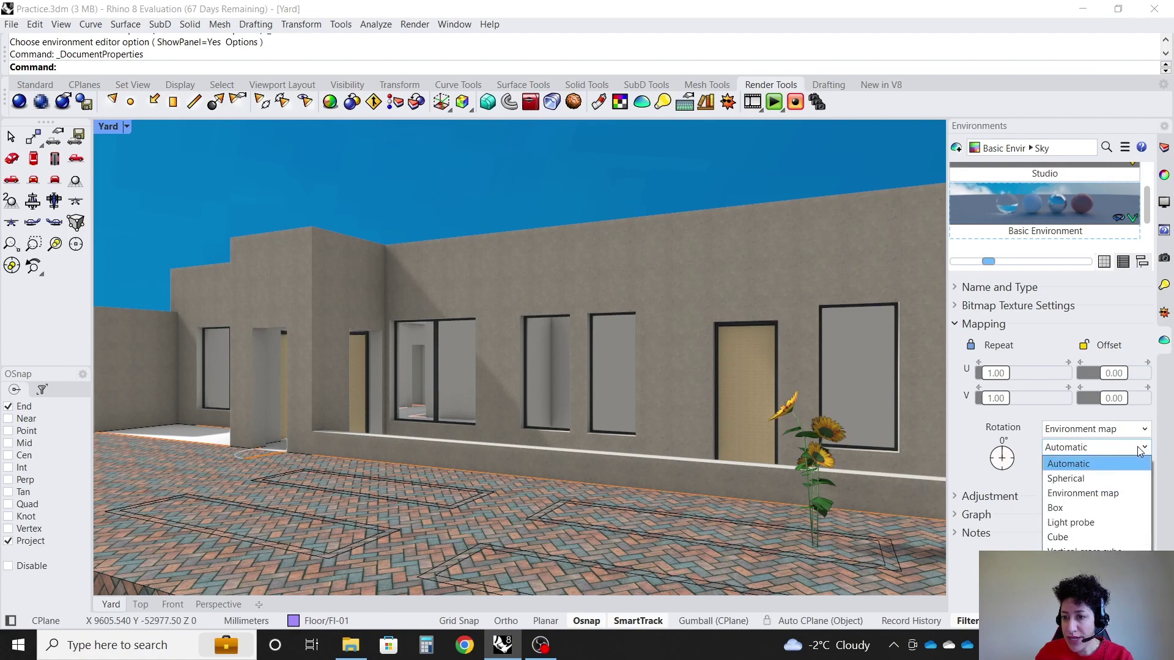
click(1056, 508)
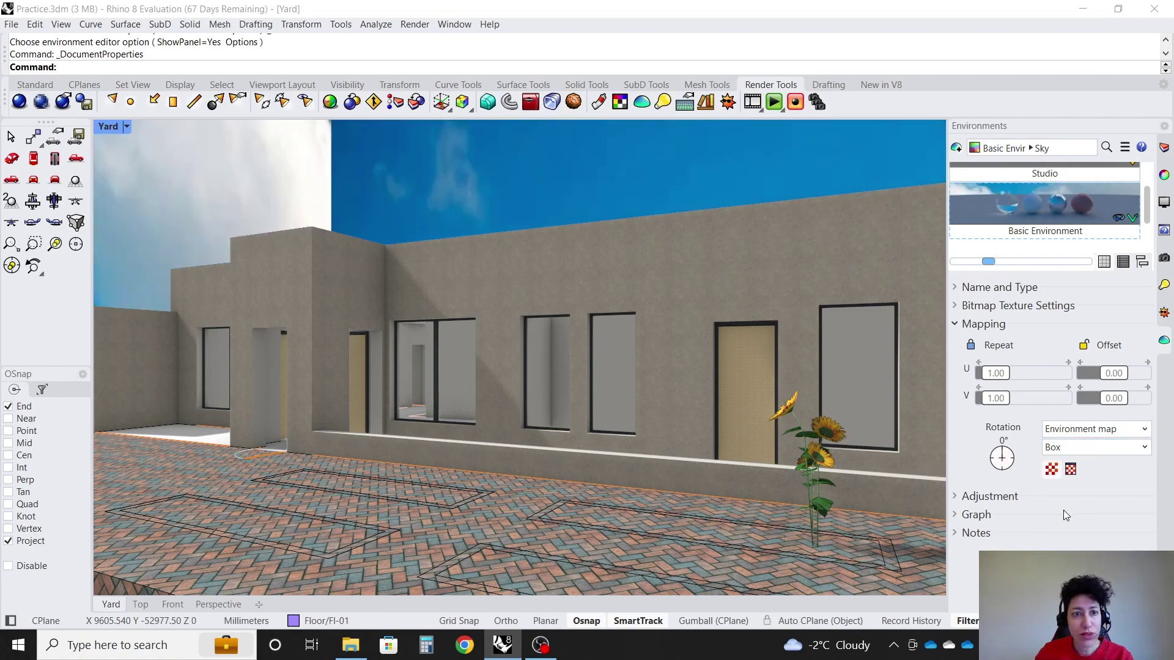
click(1142, 450)
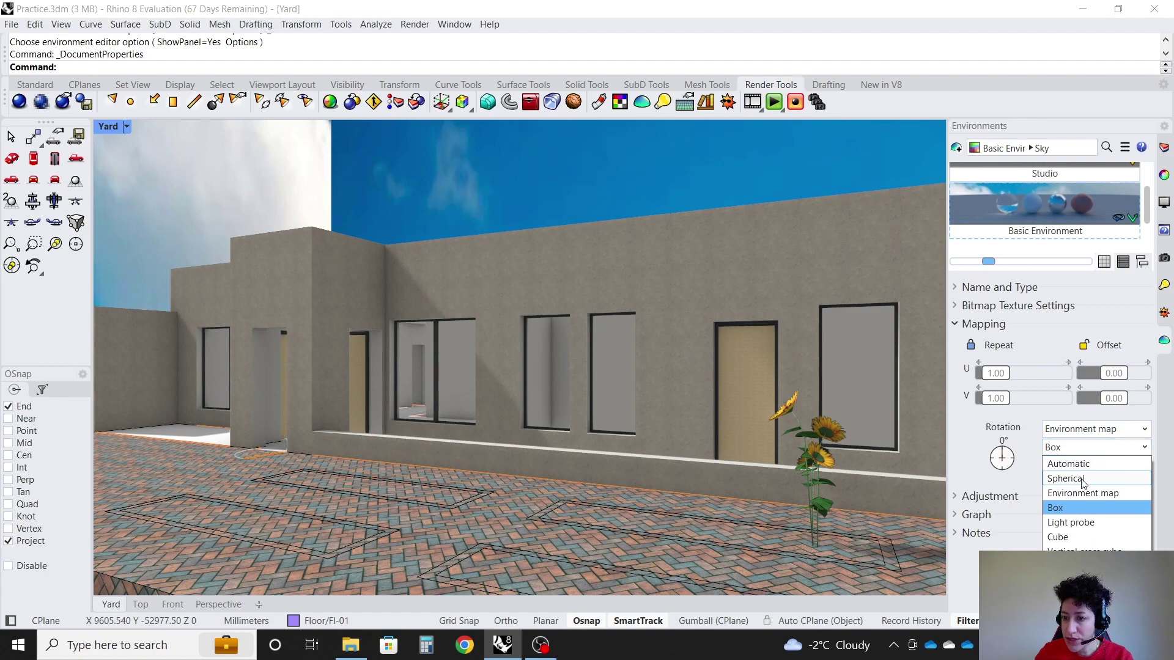
click(1128, 479)
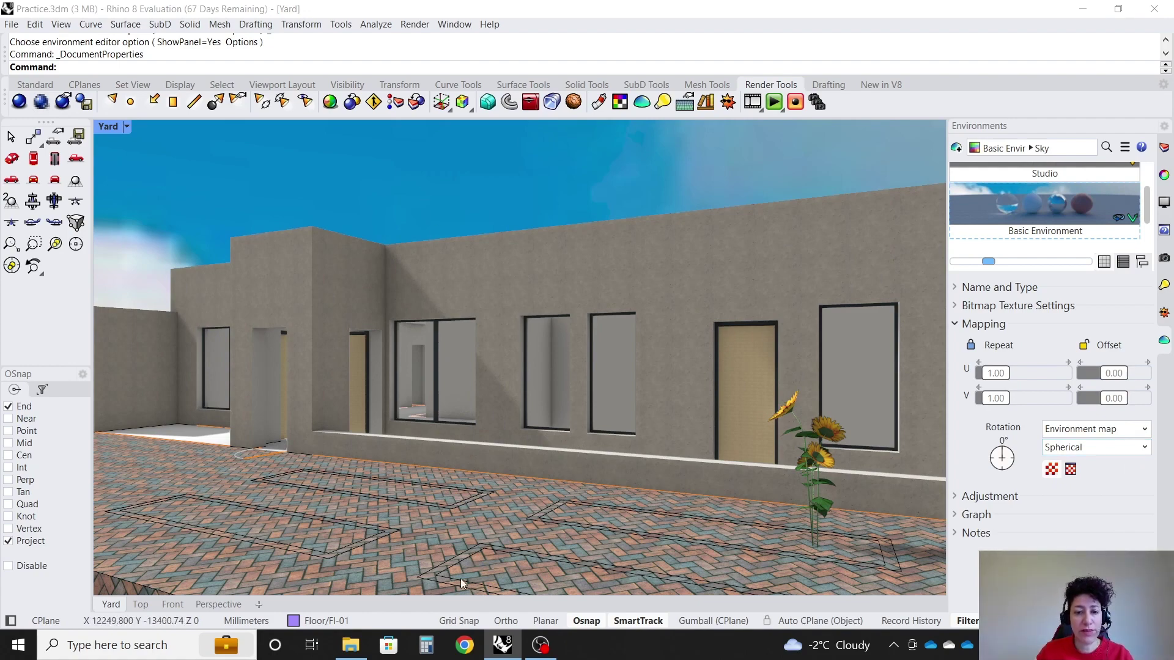
- Check the Week 6 folder in File Explorer, then return to the Basic Environment settings
click(350, 645)
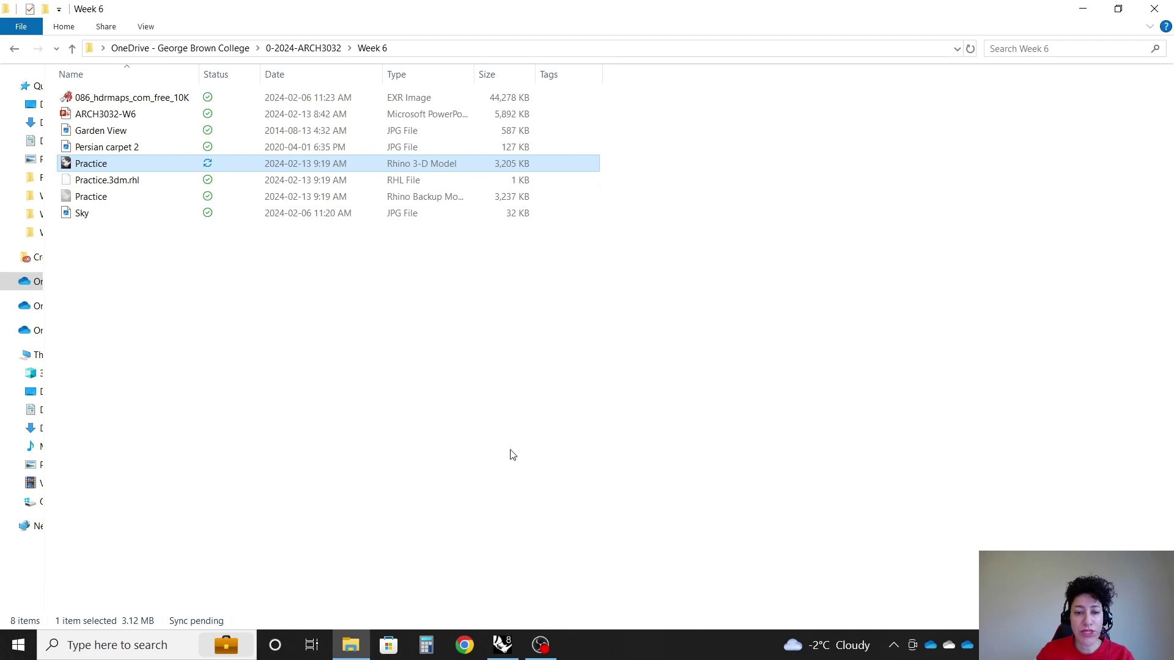
click(502, 645)
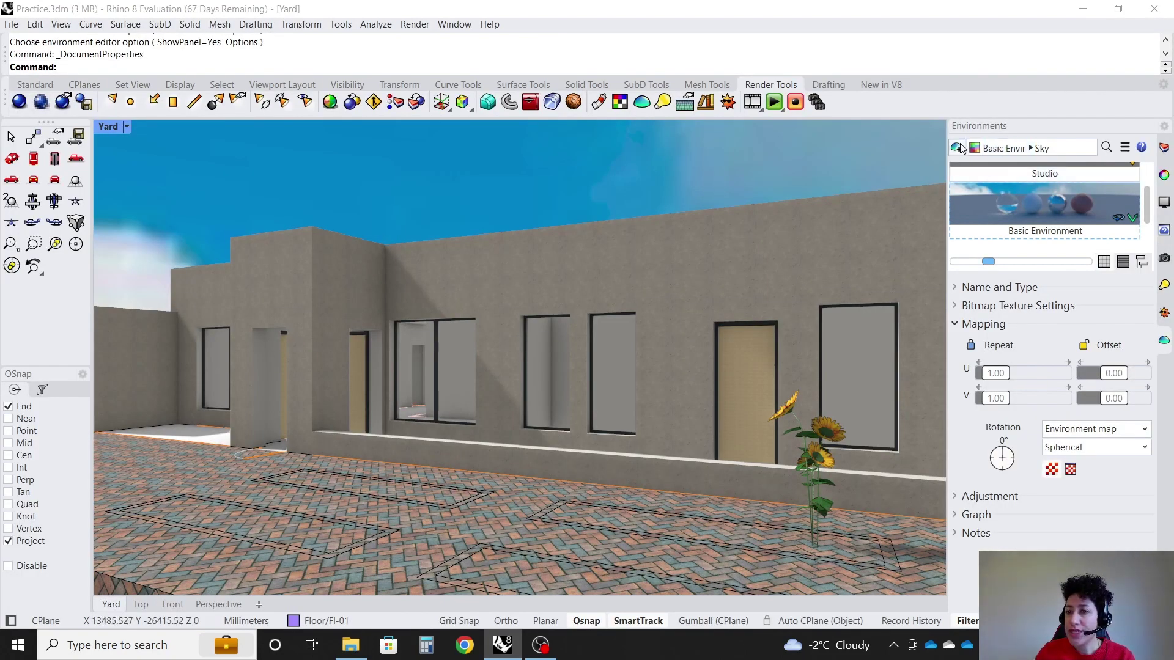
click(1010, 148)
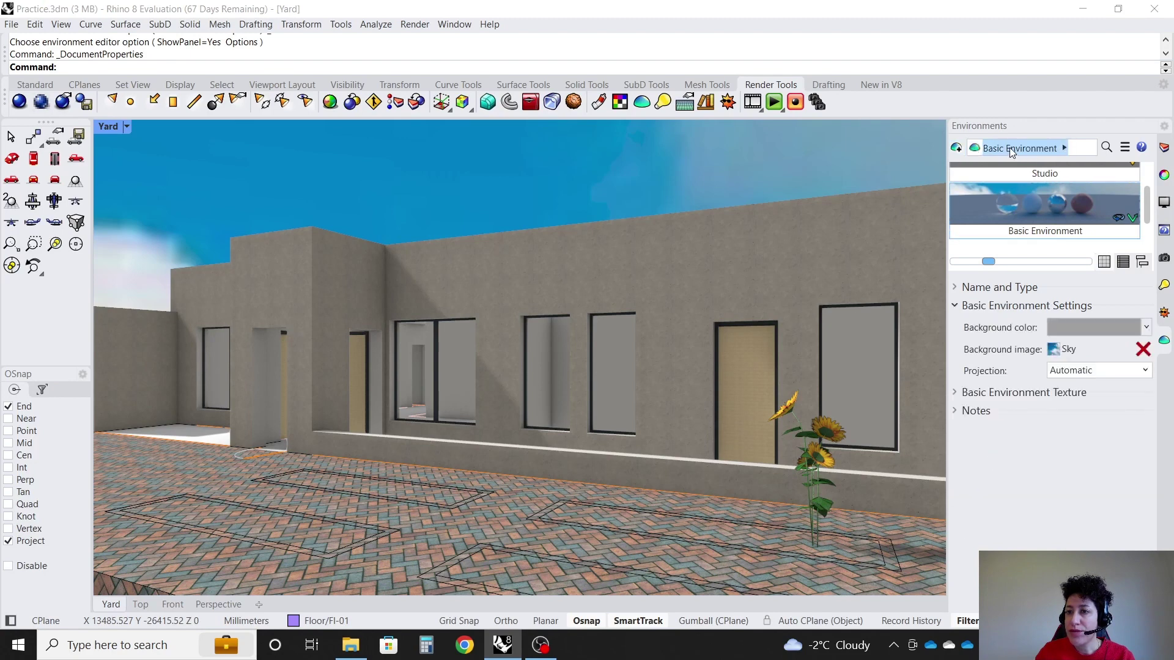
- Give the Studio environment the 086_hdrmaps_com_free_10K HDR image as its background
click(1027, 173)
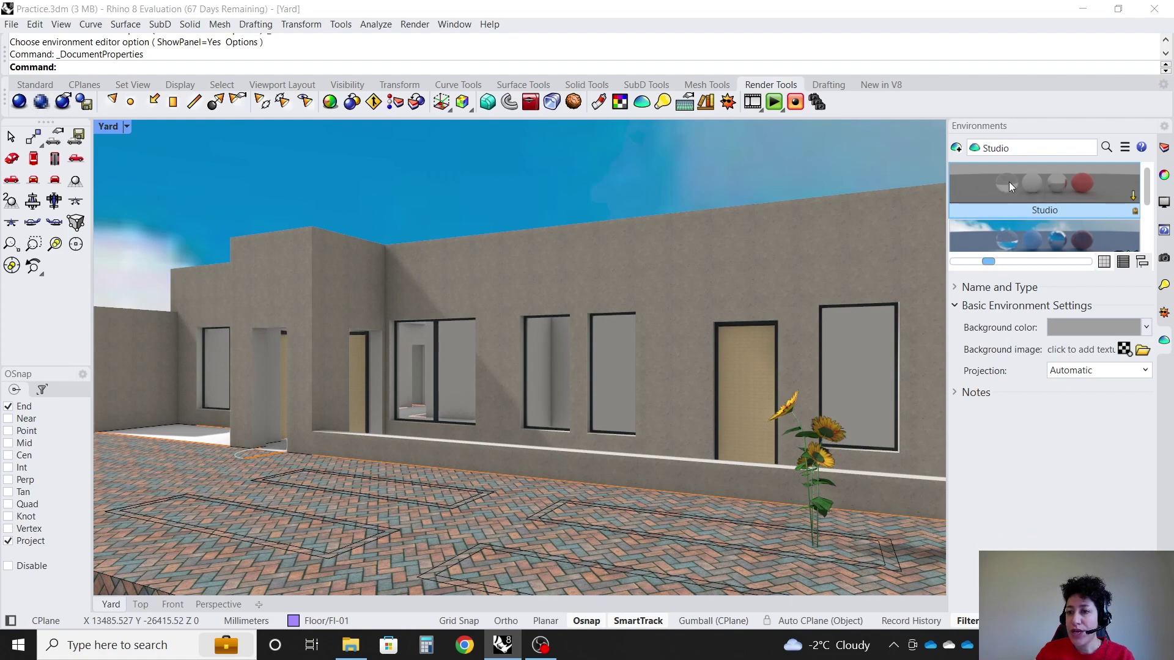
click(1142, 350)
click(216, 124)
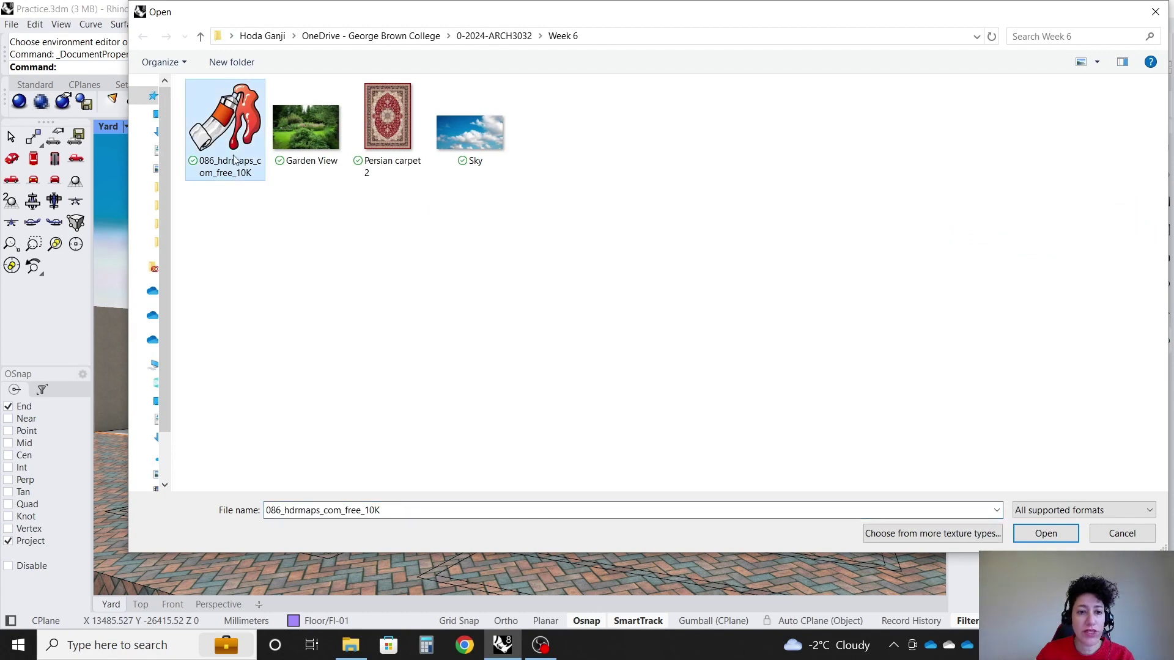
click(351, 645)
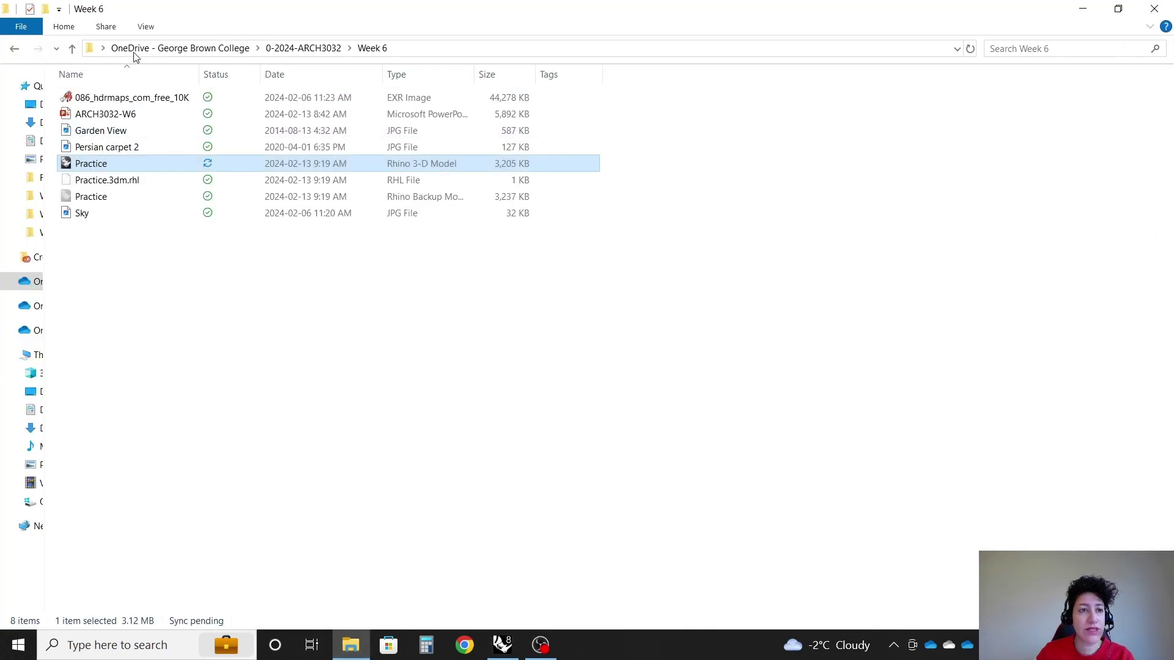
click(141, 96)
click(351, 645)
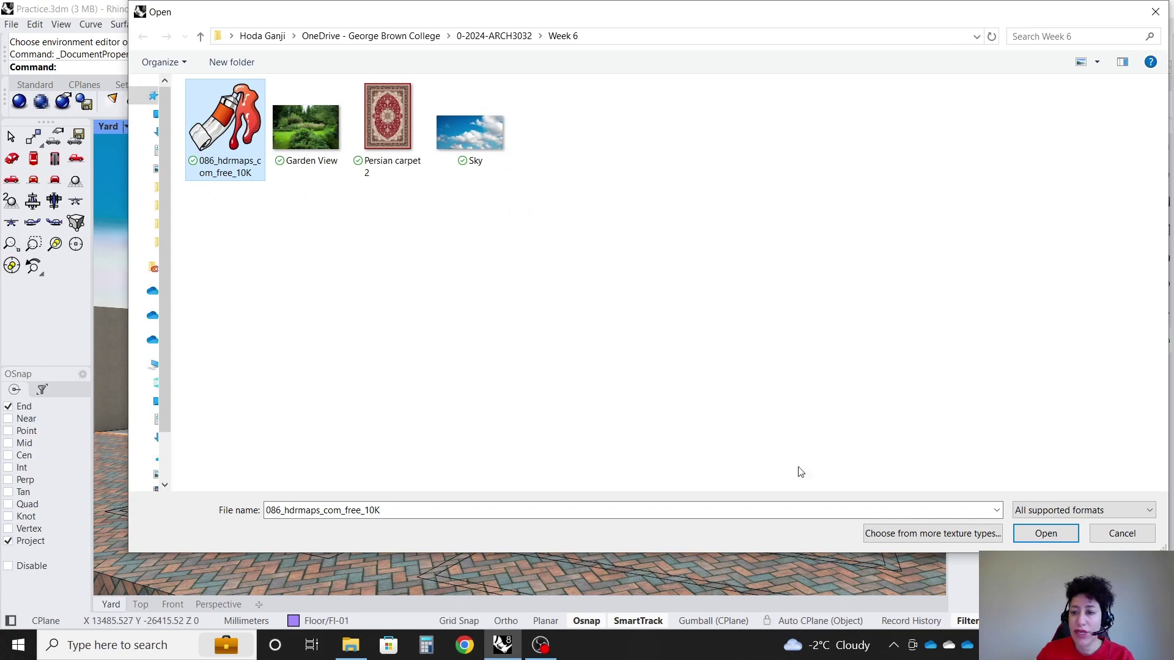
click(1045, 533)
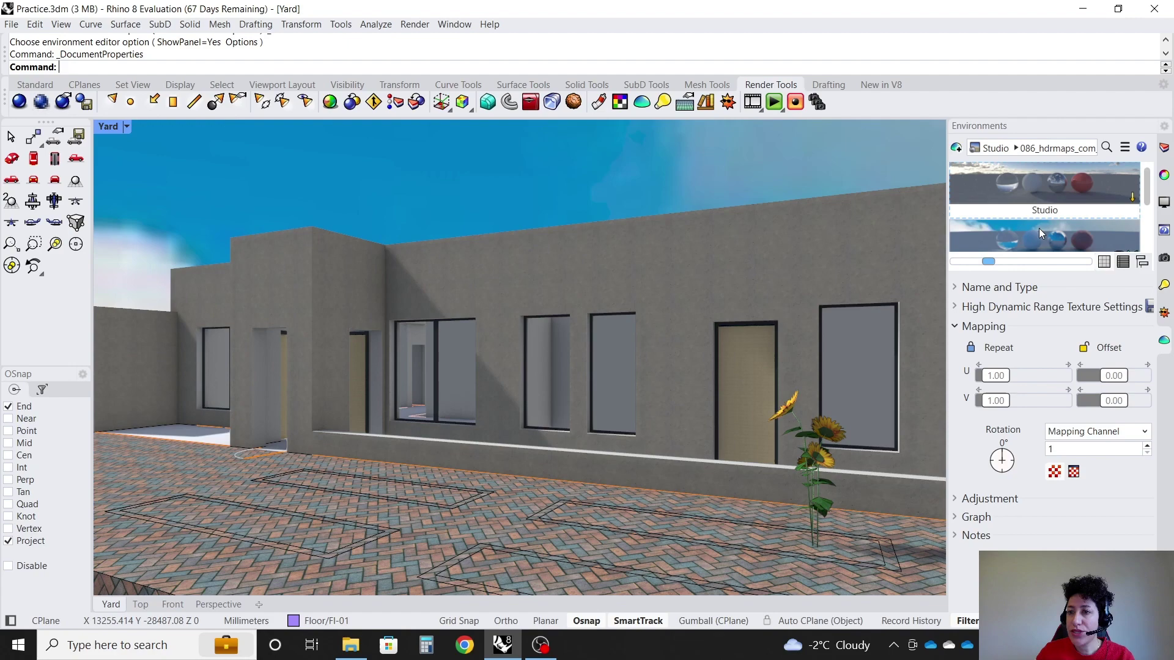
click(1038, 197)
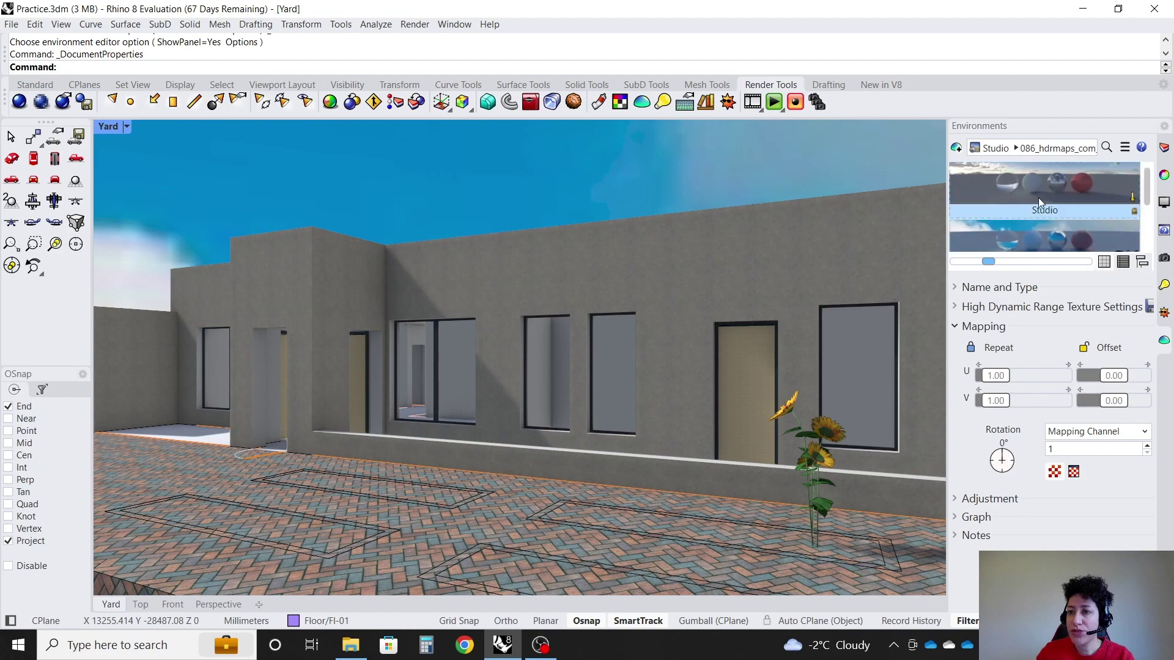
- Make Studio the document's 360° render environment
click(11, 24)
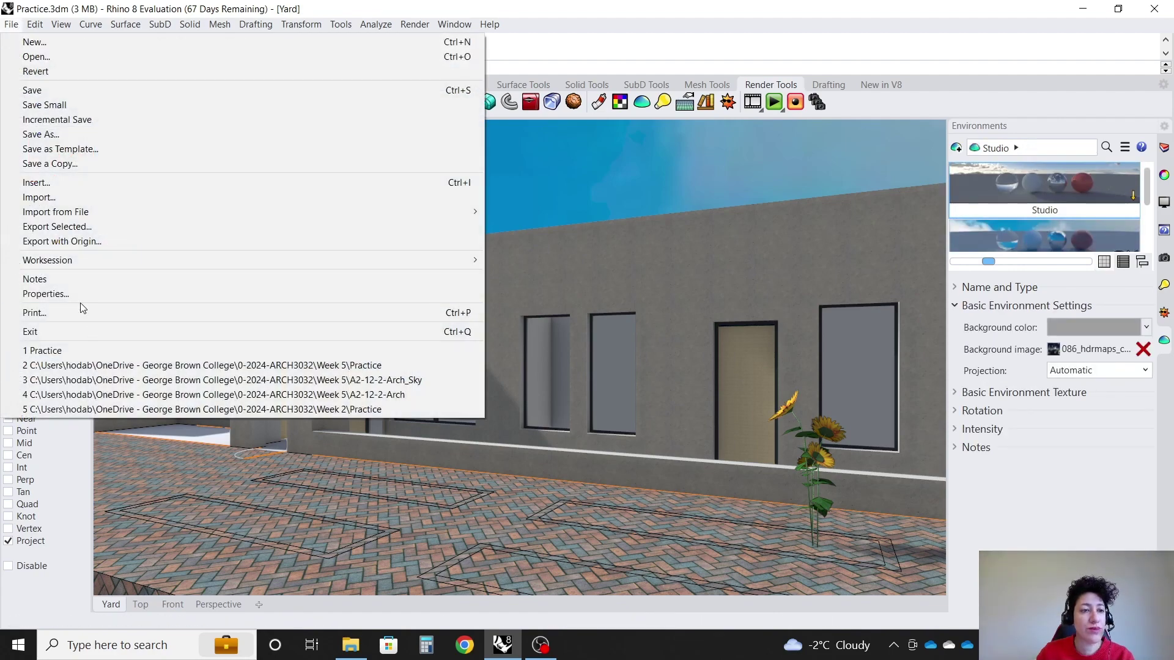
click(79, 295)
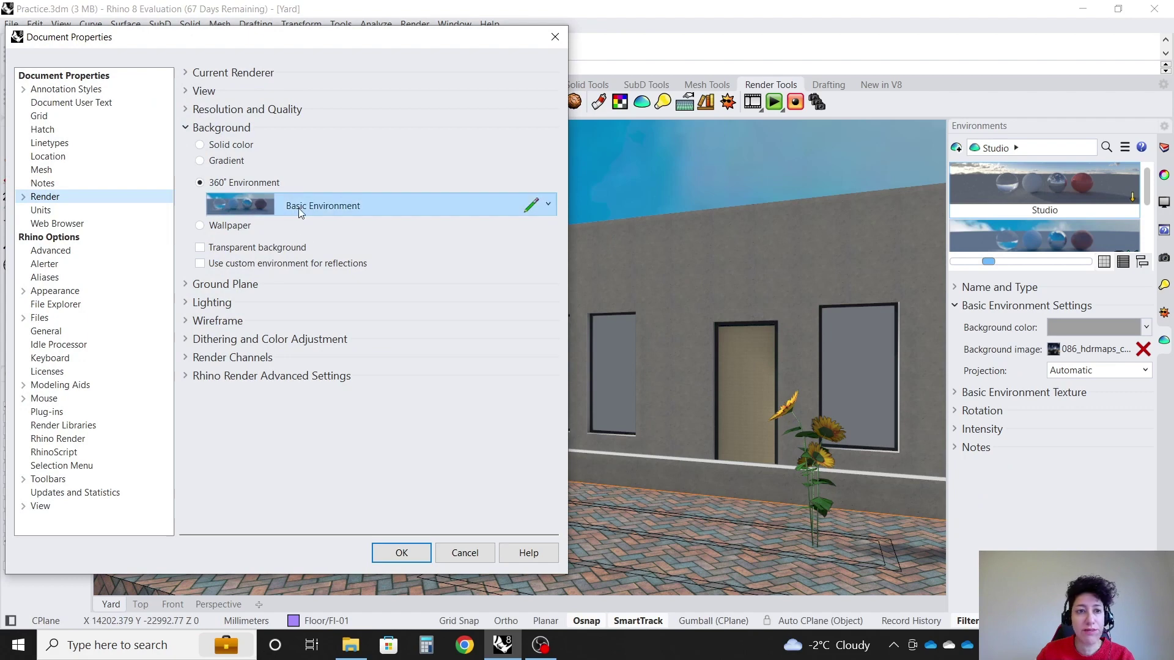
click(376, 205)
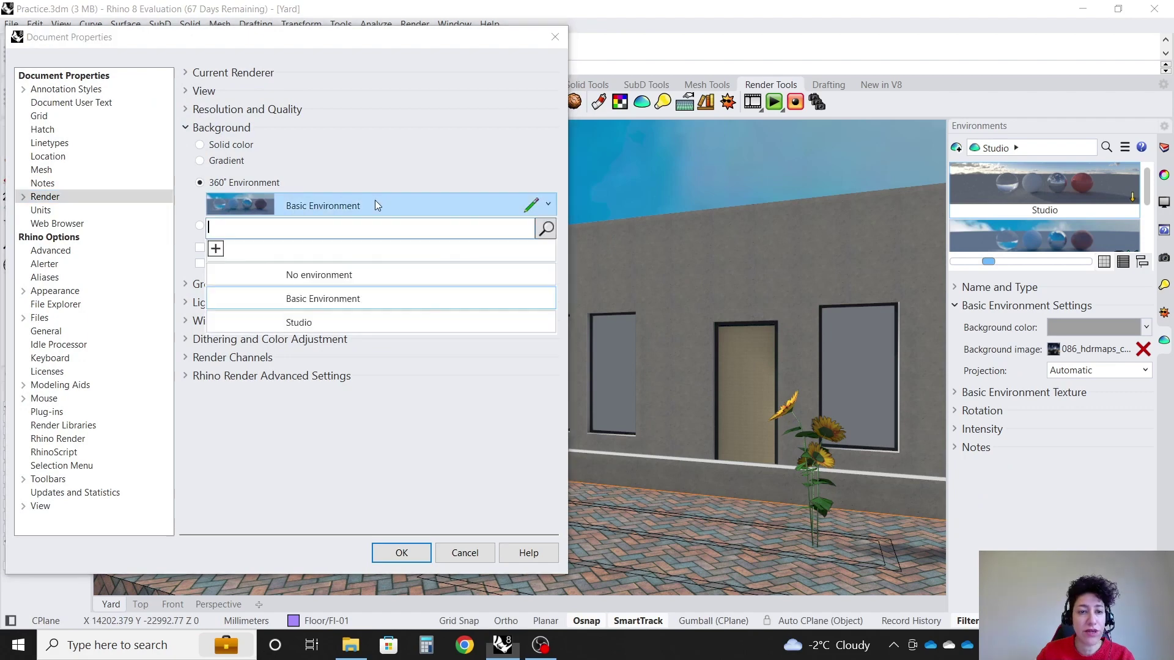
click(366, 320)
click(399, 553)
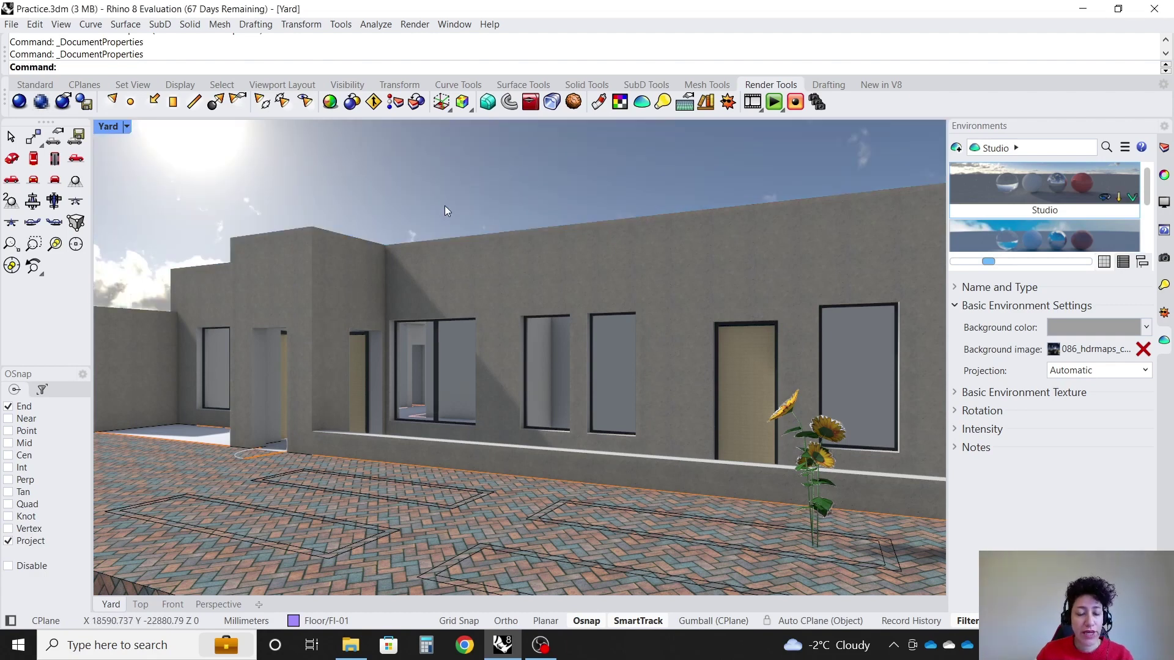
- Save the Practice model and confirm its 46 MB size in the Week 6 folder
key(ctrl+s)
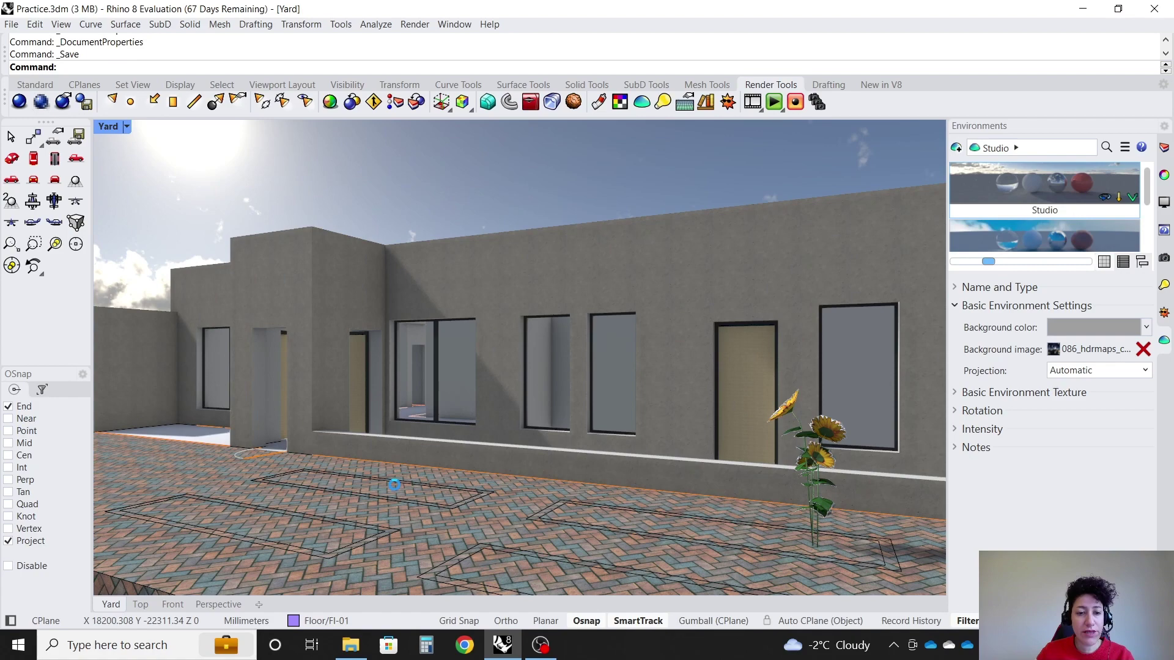
click(351, 645)
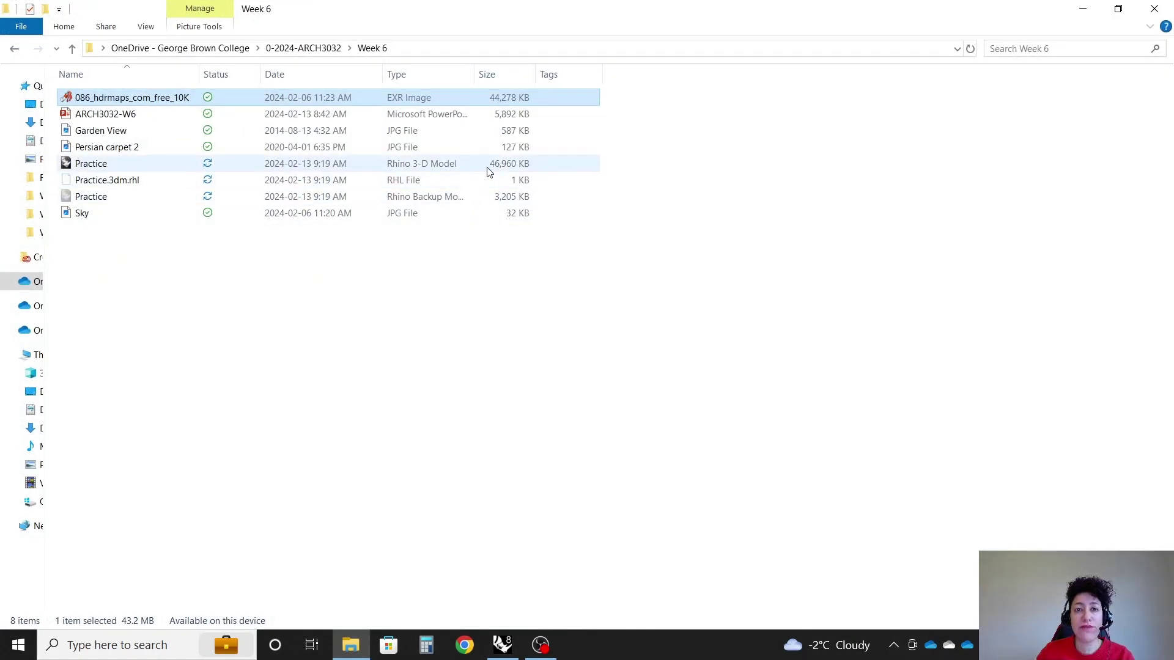
click(361, 646)
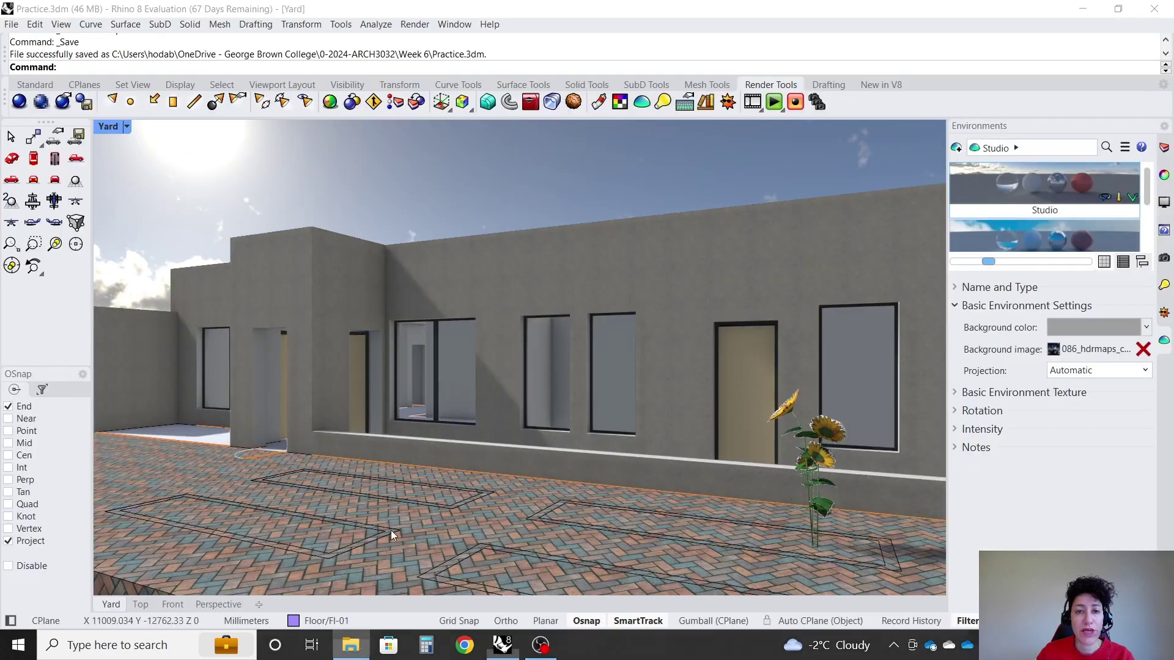
- Switch the document's 360° environment back to Basic Environment
click(1058, 220)
double_click(1057, 218)
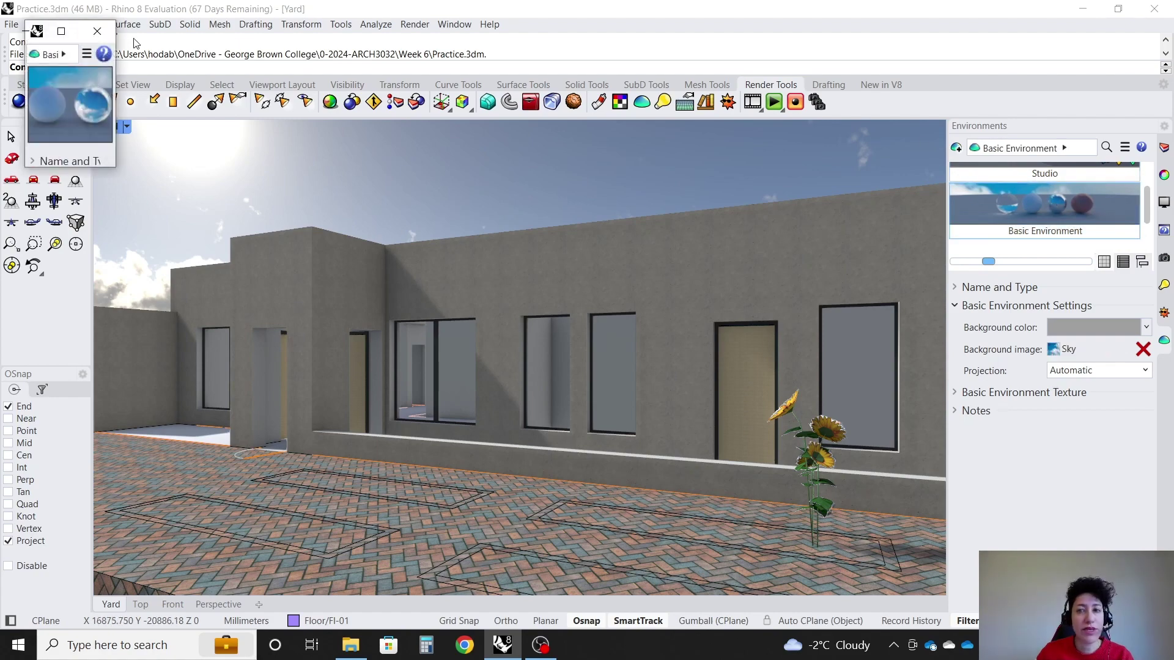
click(97, 30)
click(12, 25)
click(94, 296)
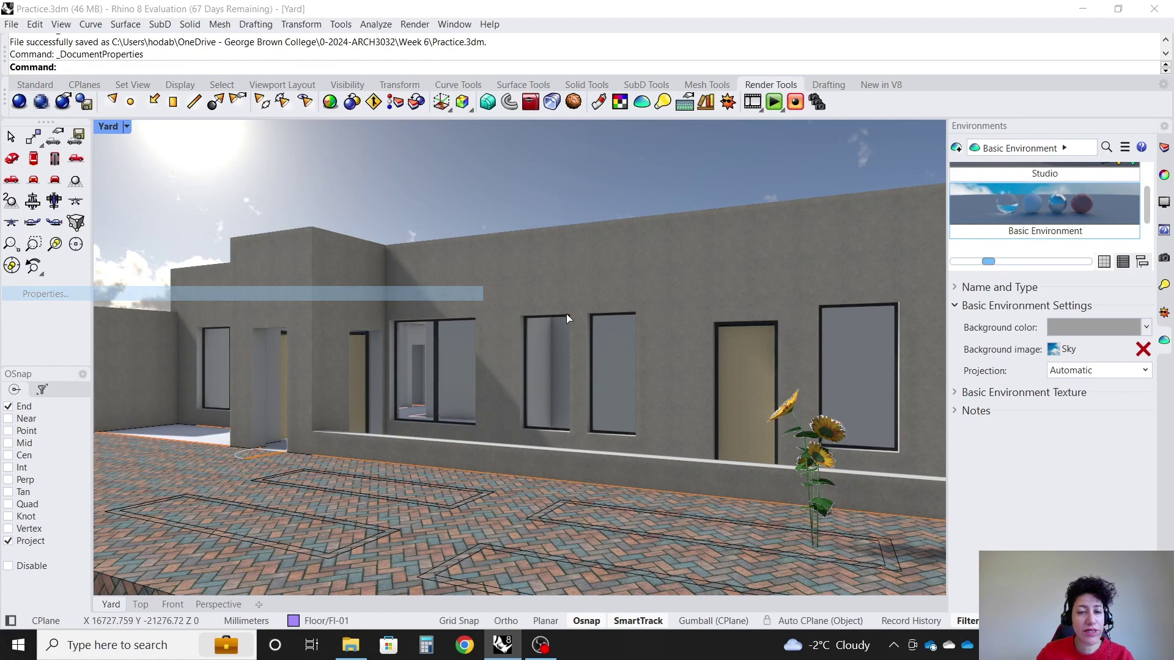
click(314, 204)
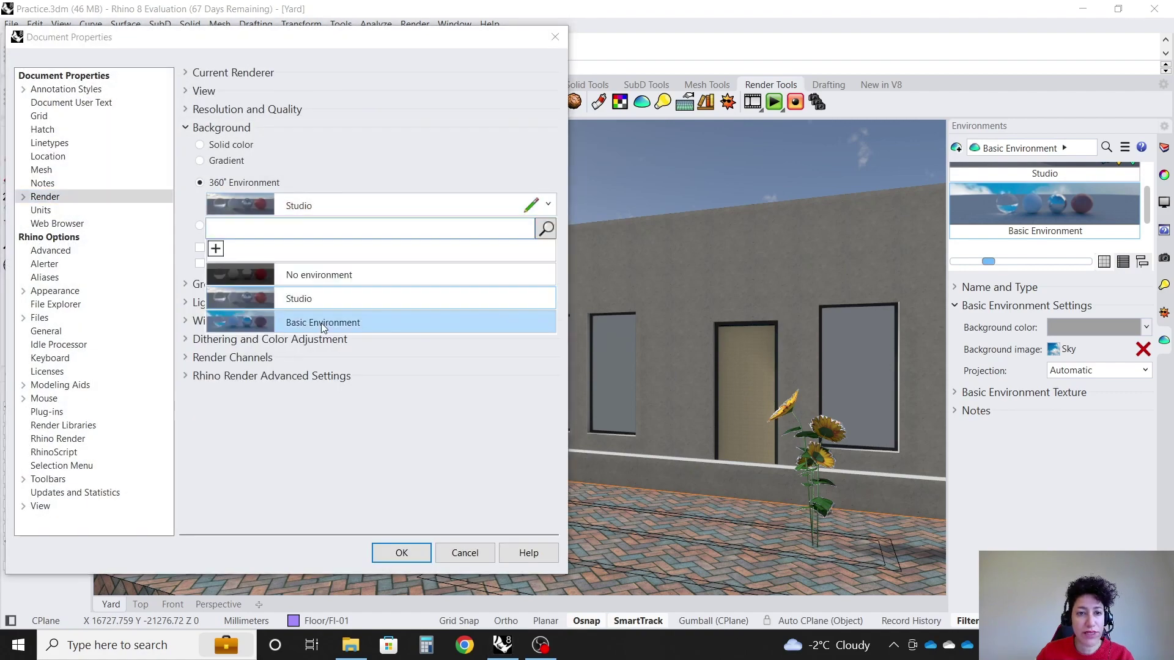
click(294, 319)
click(416, 556)
- Delete the Studio environment and resave, bringing Practice.3dm down to 3,292 KB
right_click(1036, 188)
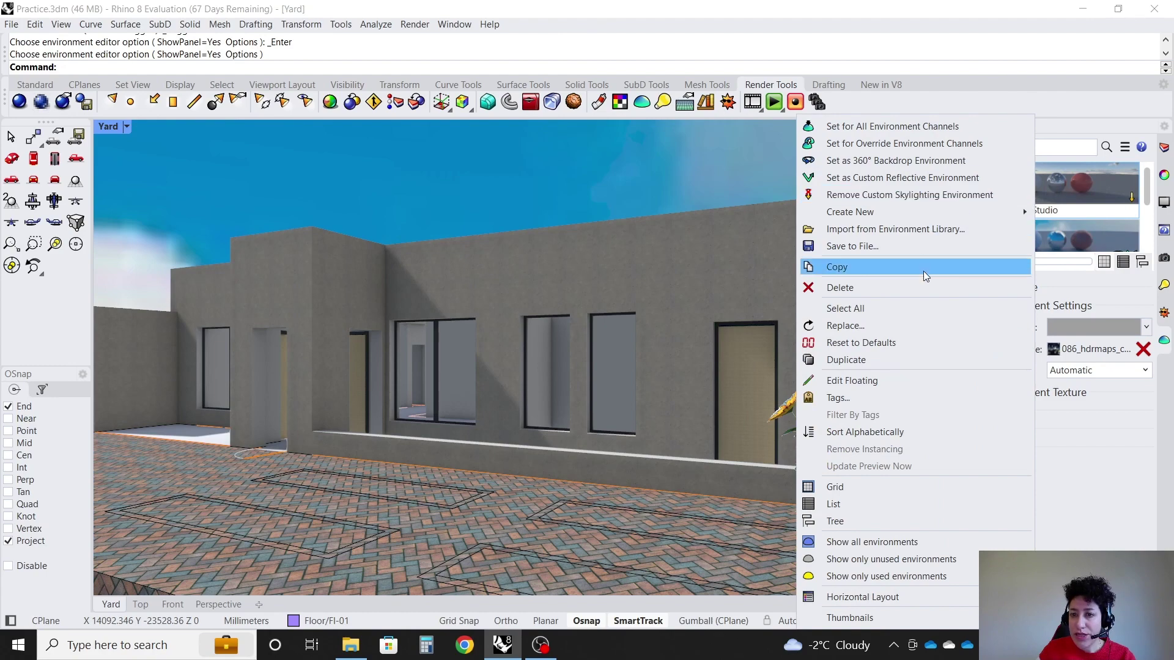
click(917, 288)
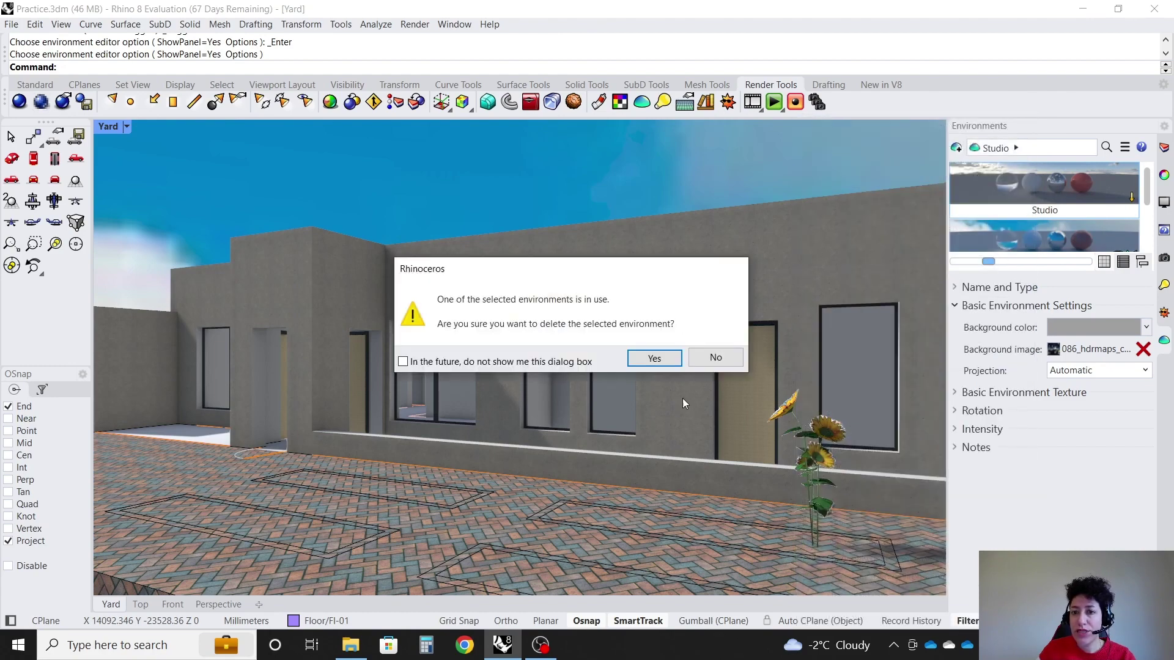
click(670, 364)
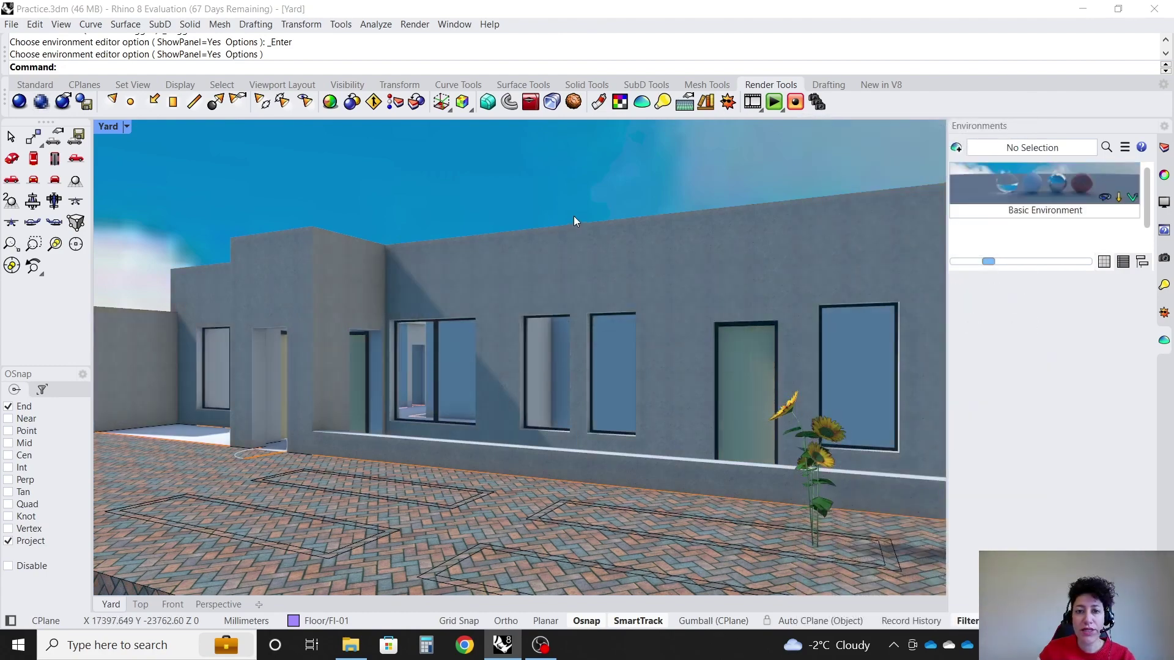
key(ctrl+s)
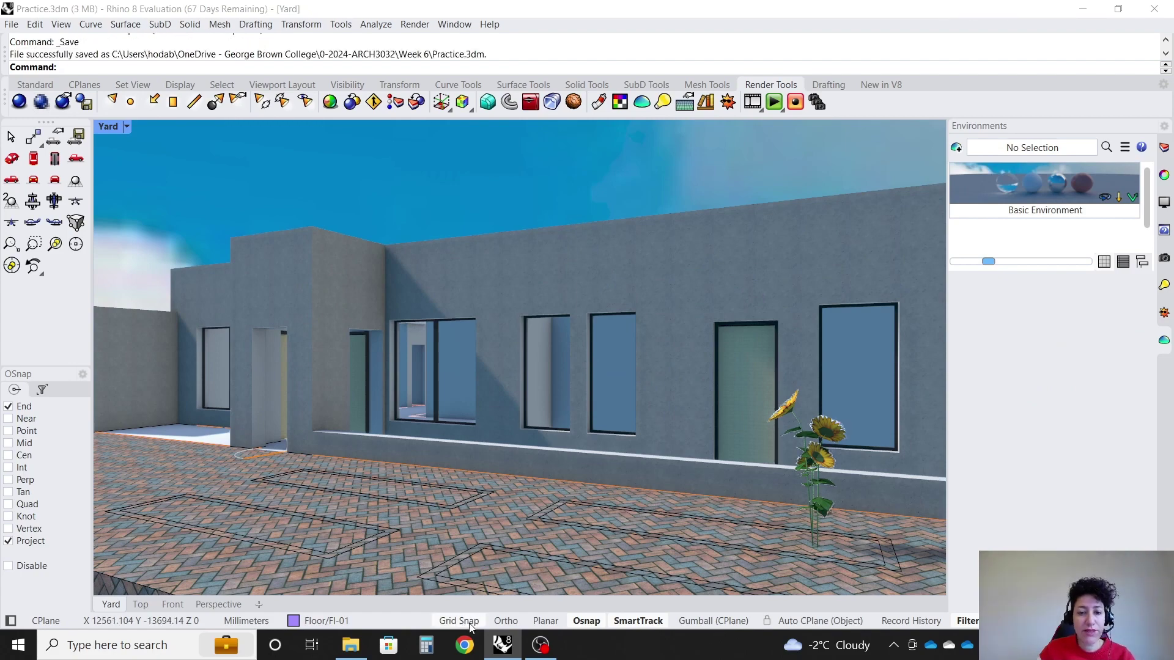
click(350, 645)
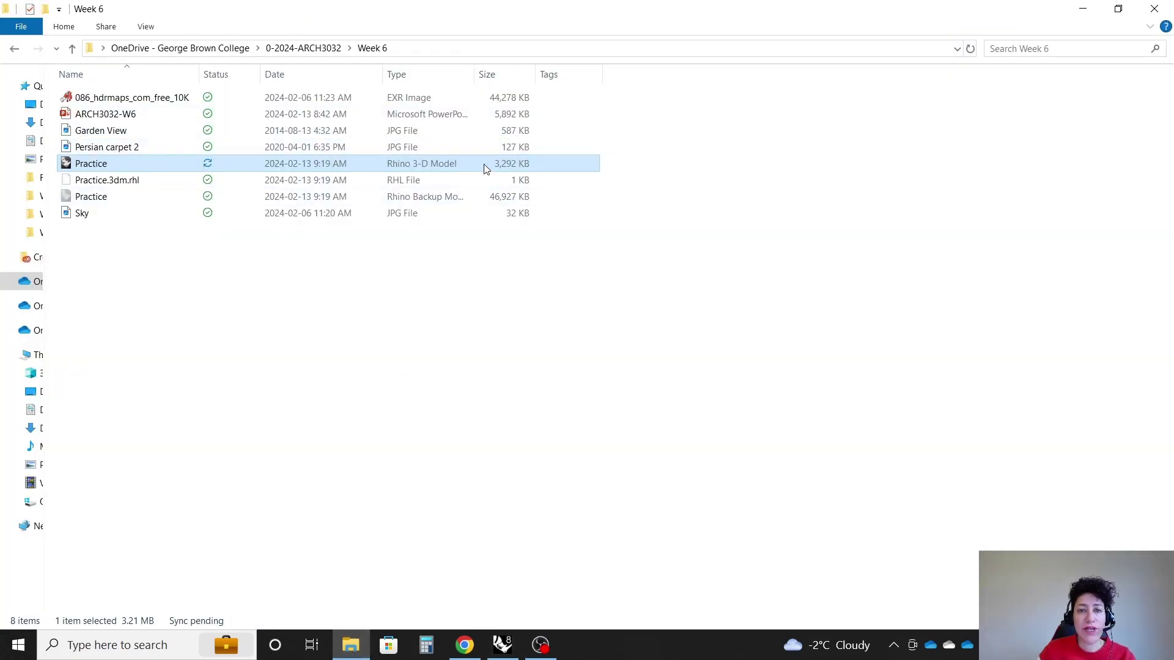
- Import the Toronto Evening environment from the environment library
click(352, 649)
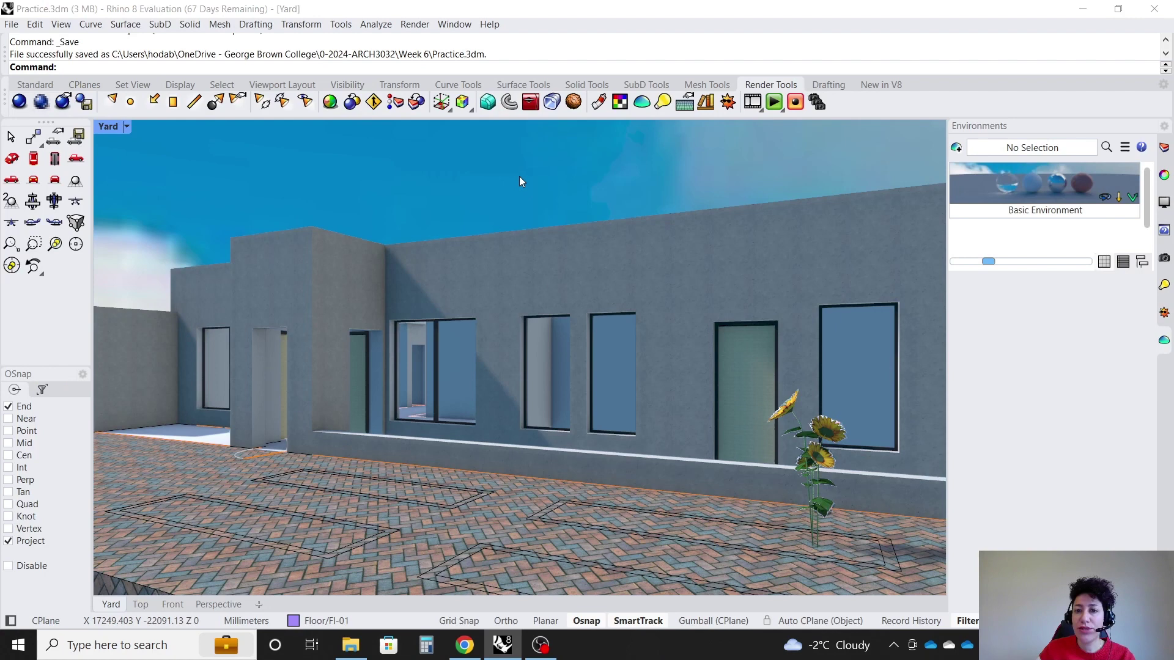
click(957, 148)
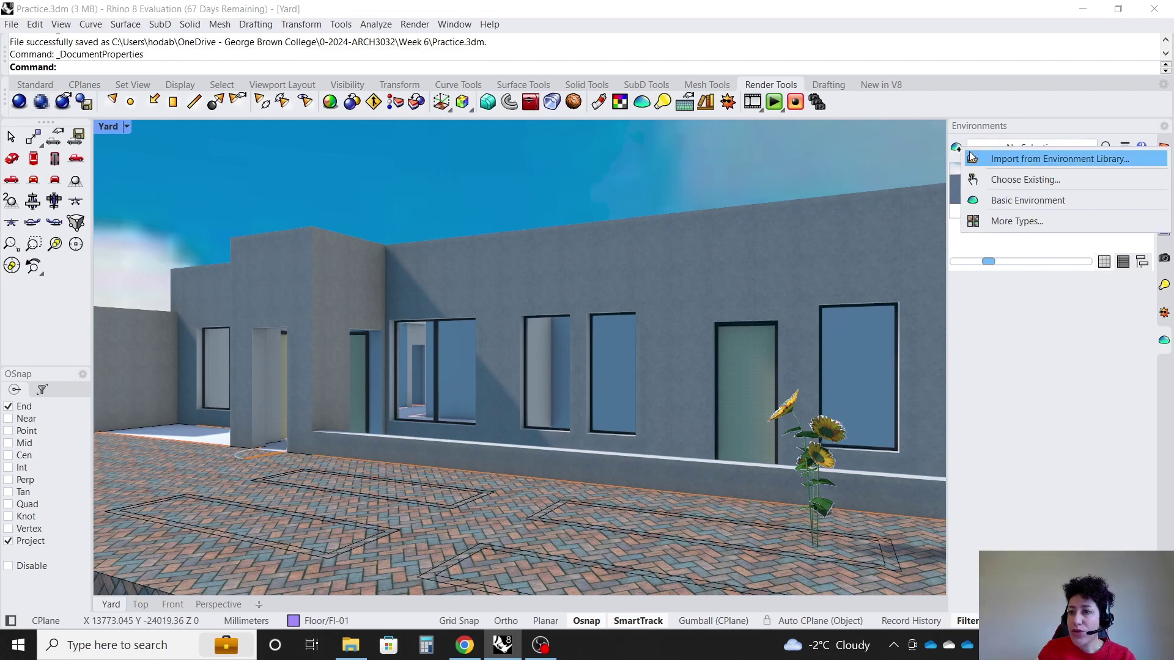
click(977, 160)
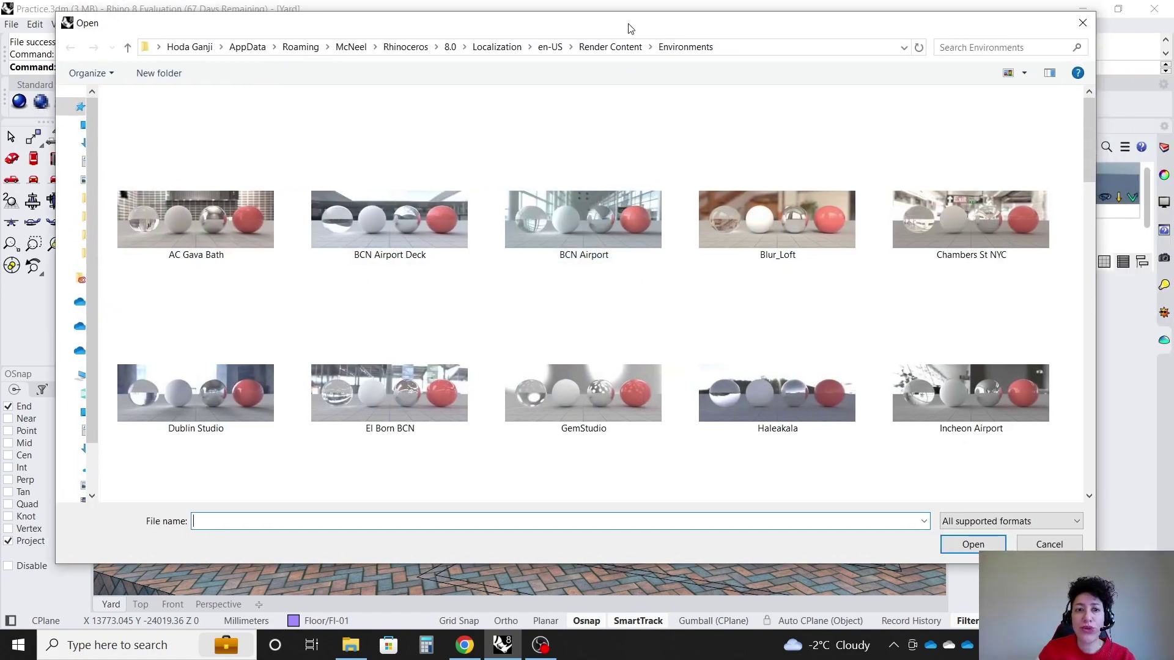
drag(630, 28, 603, 23)
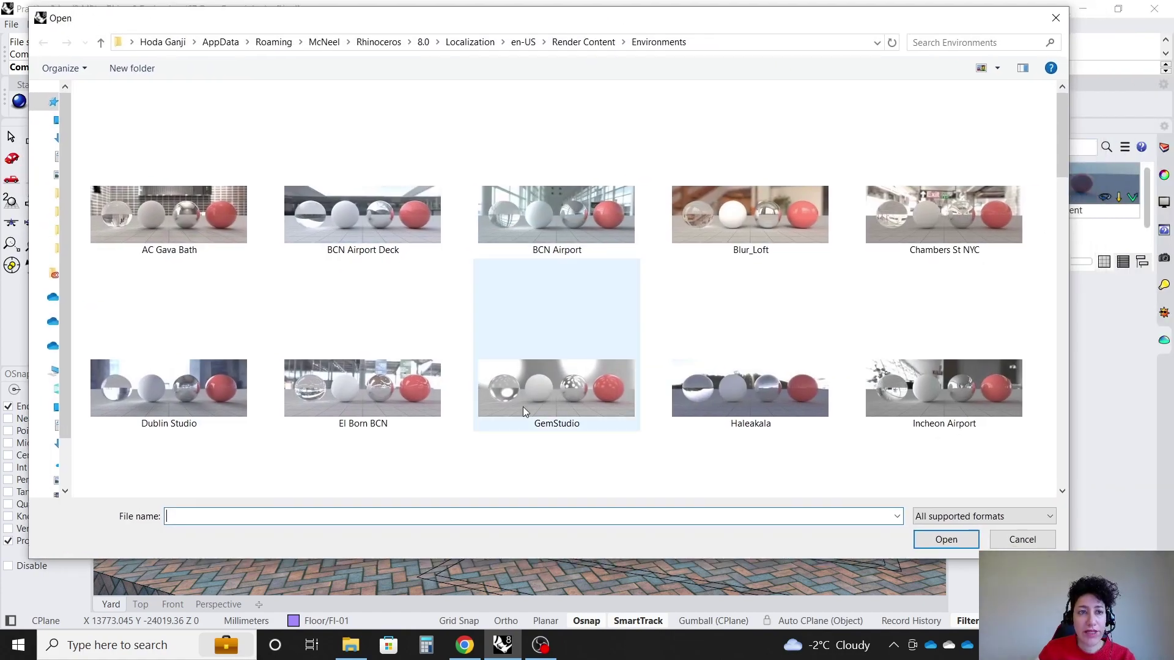
drag(562, 559, 562, 630)
scroll(508, 266, down, 10)
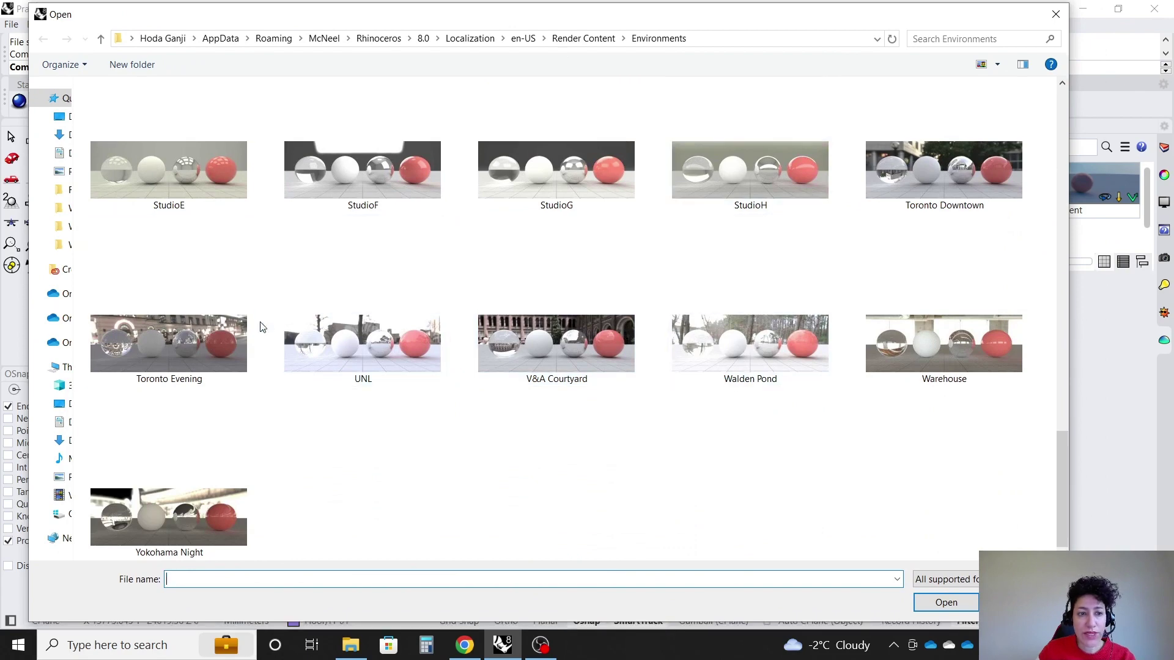
click(184, 332)
click(942, 604)
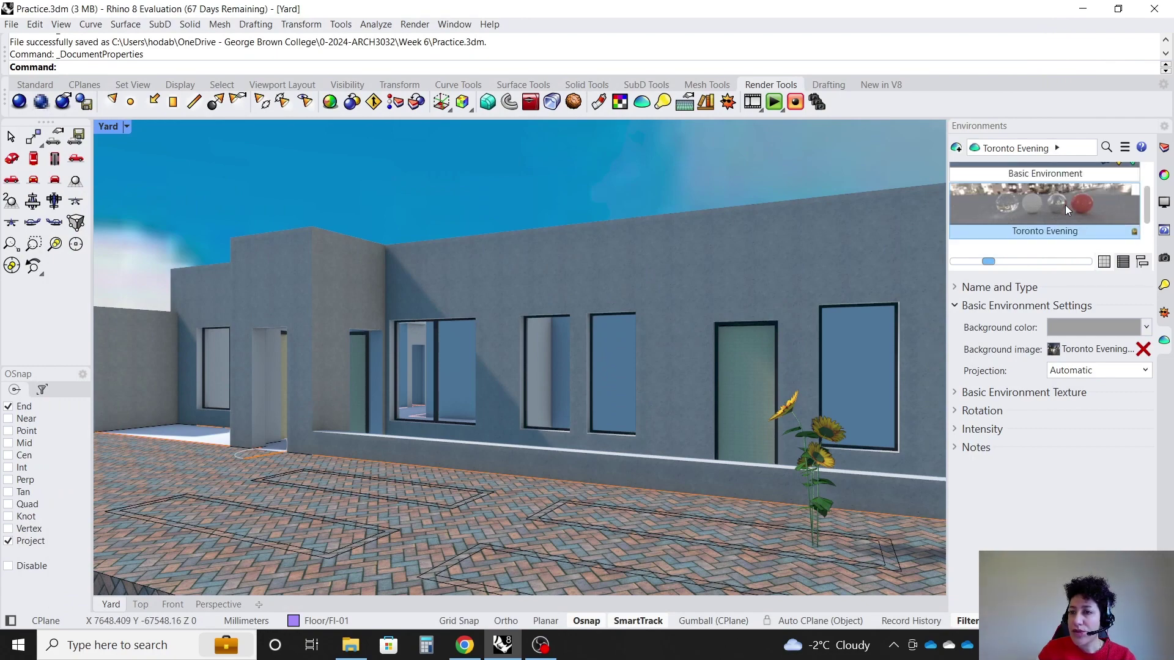
- Make Toronto Evening the document's 360° render environment
click(11, 24)
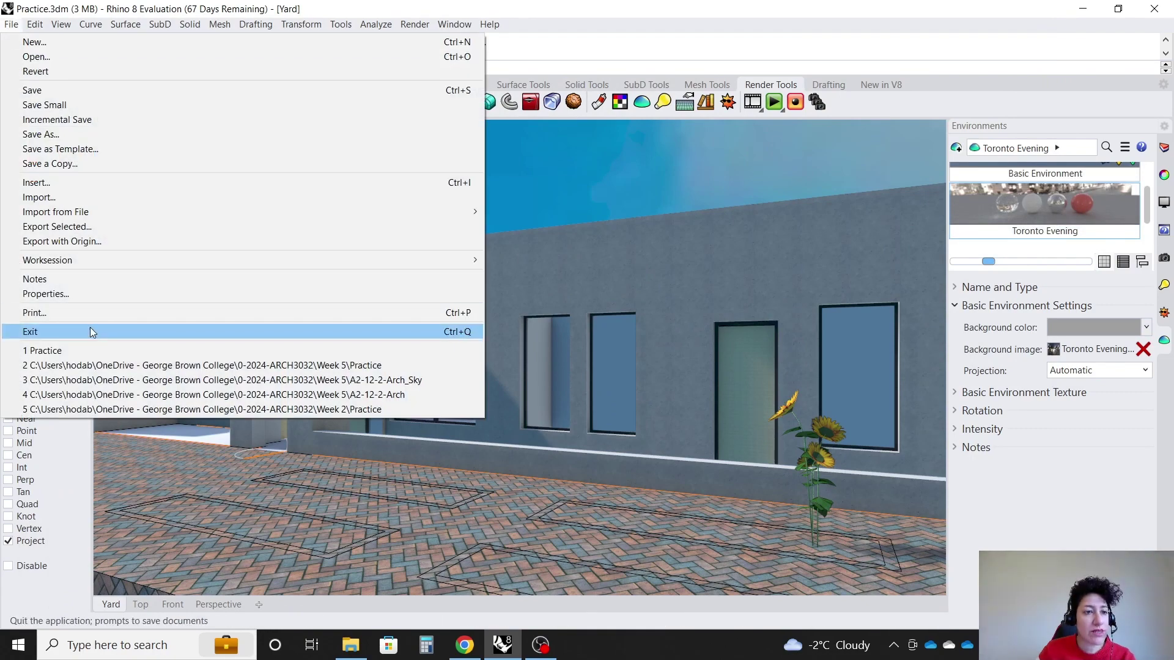
click(88, 298)
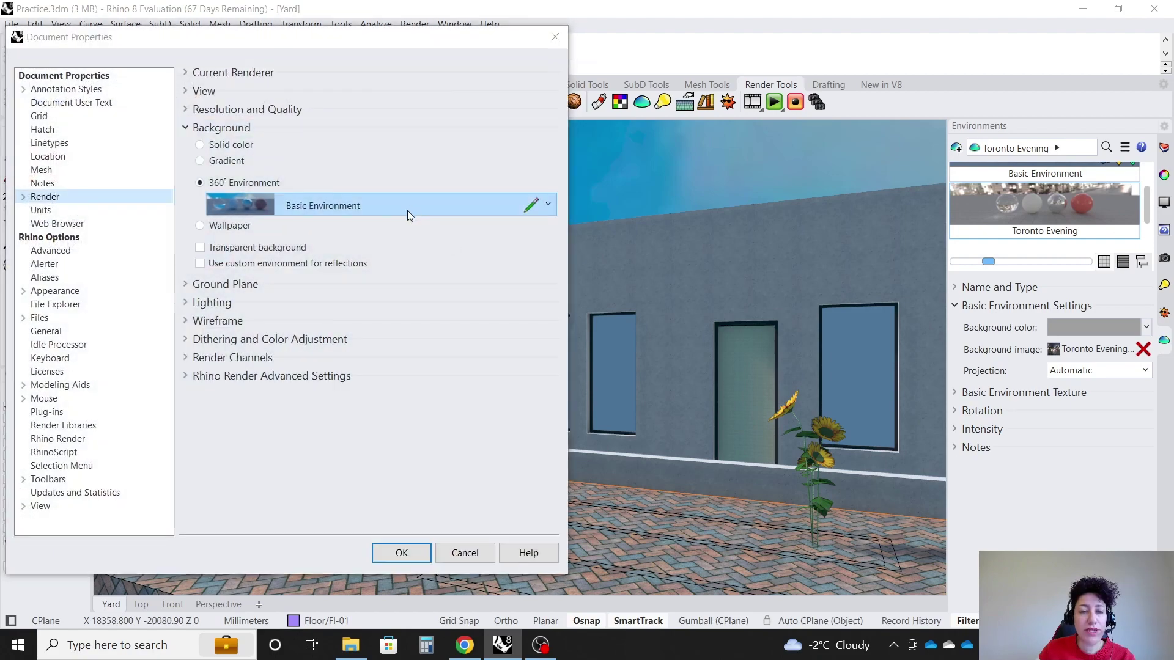
click(408, 207)
click(379, 324)
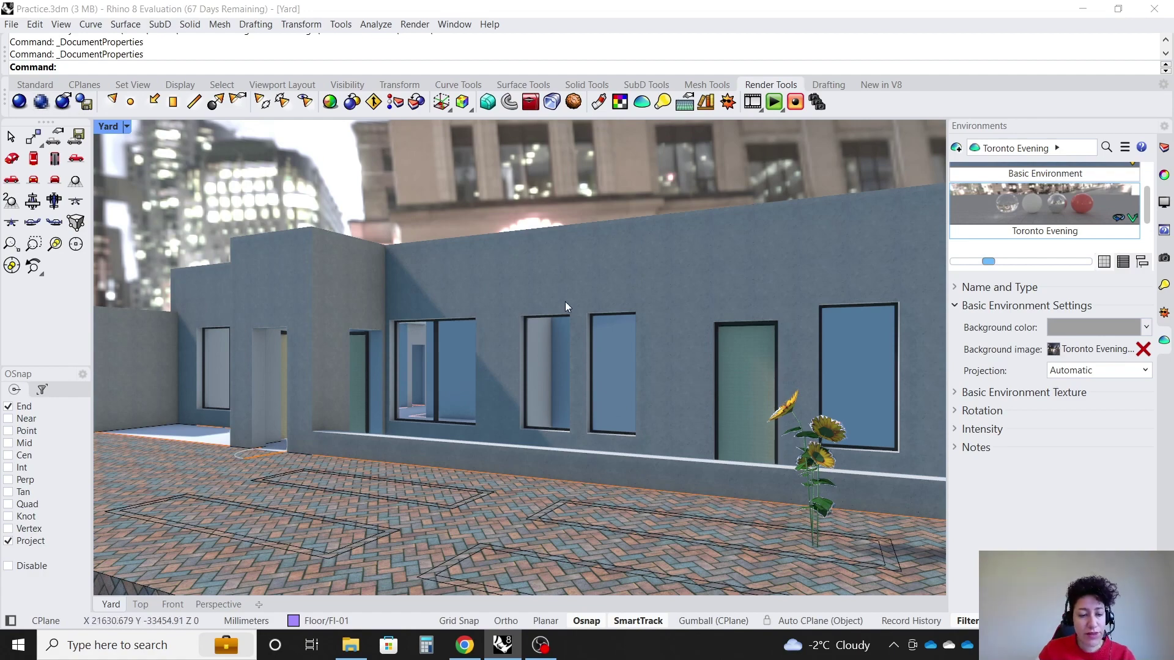
- Save the model and check that Practice.3dm is now about 9 MB
key(ctrl+s)
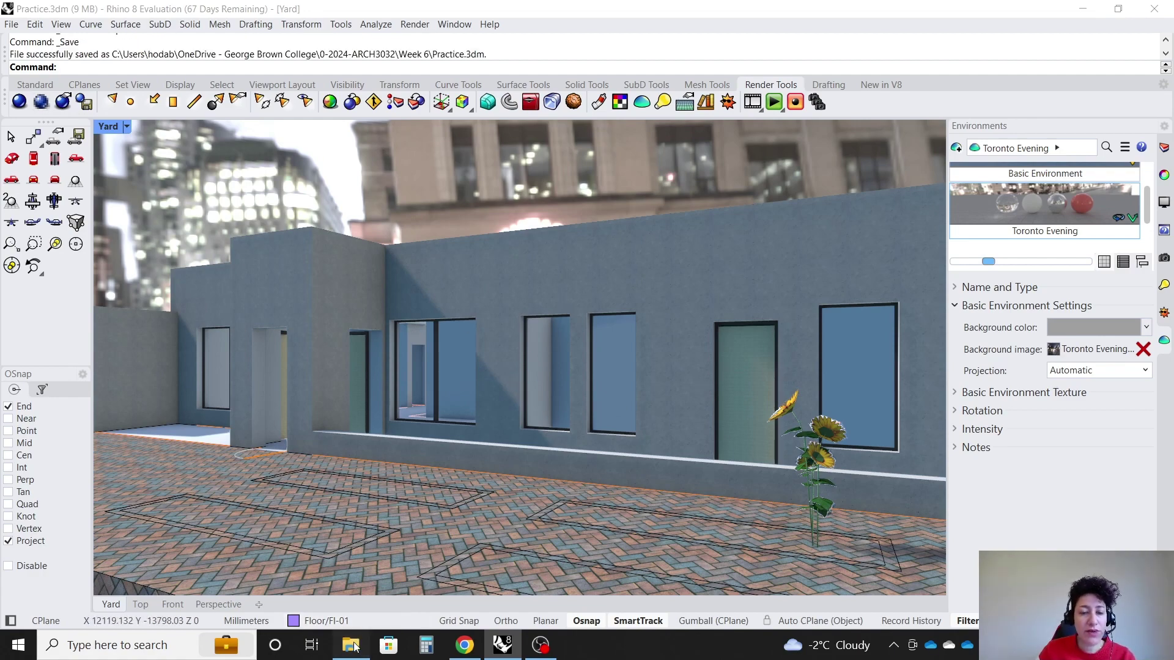
click(350, 645)
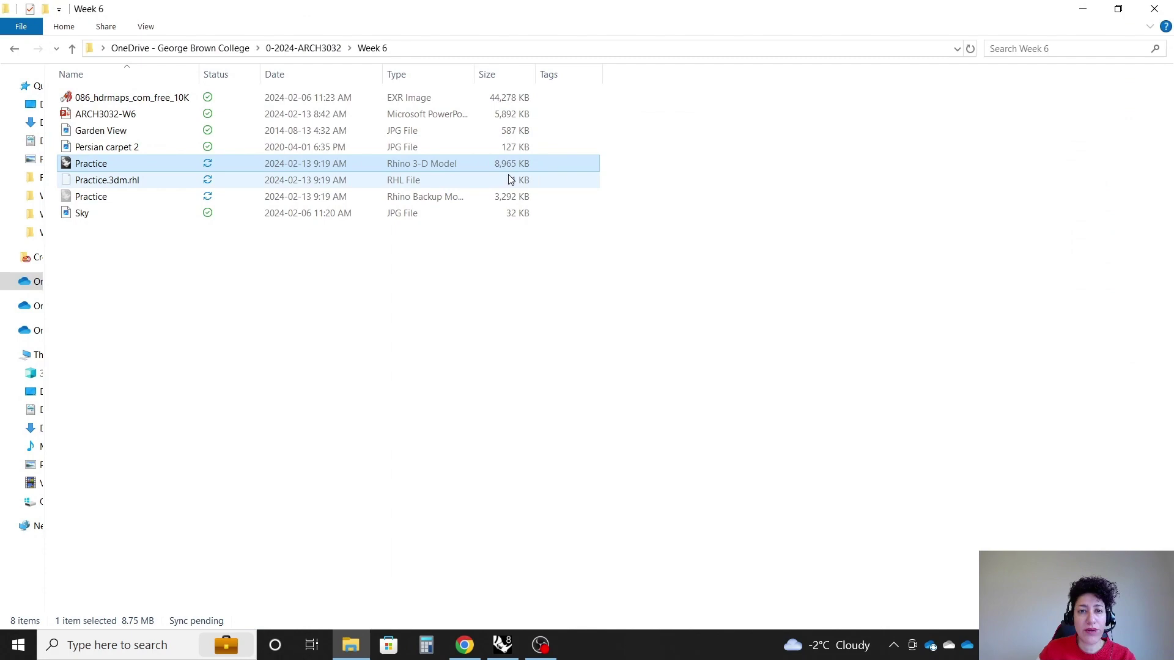
click(355, 649)
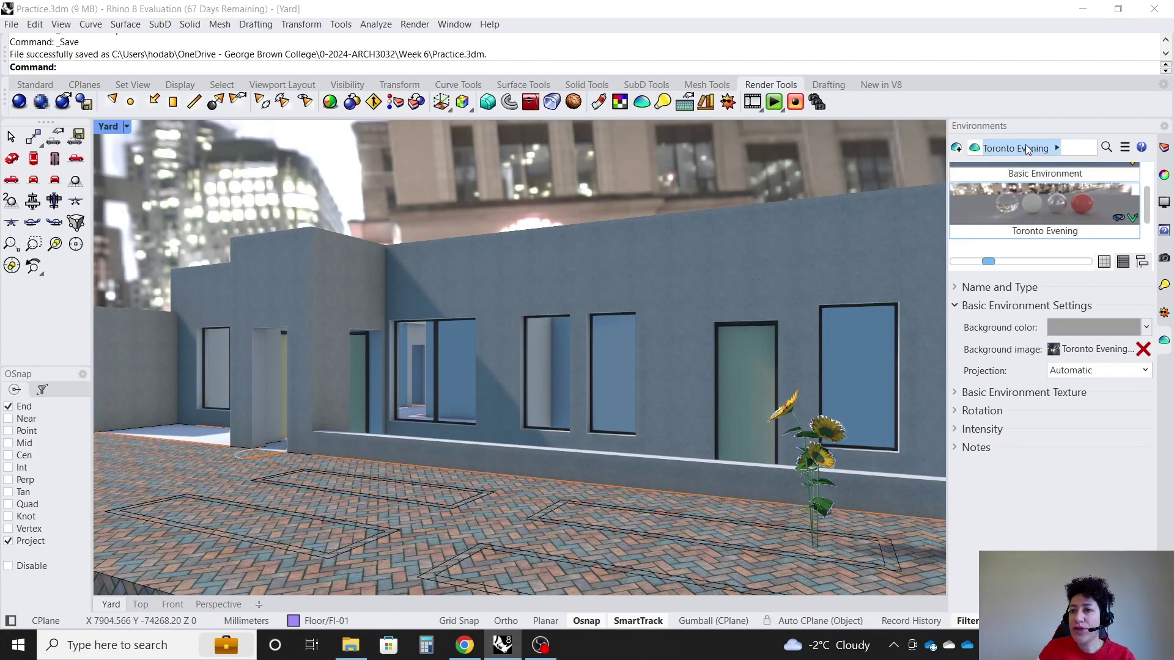
- Save the model and briefly open the Basic Environment's settings
click(957, 152)
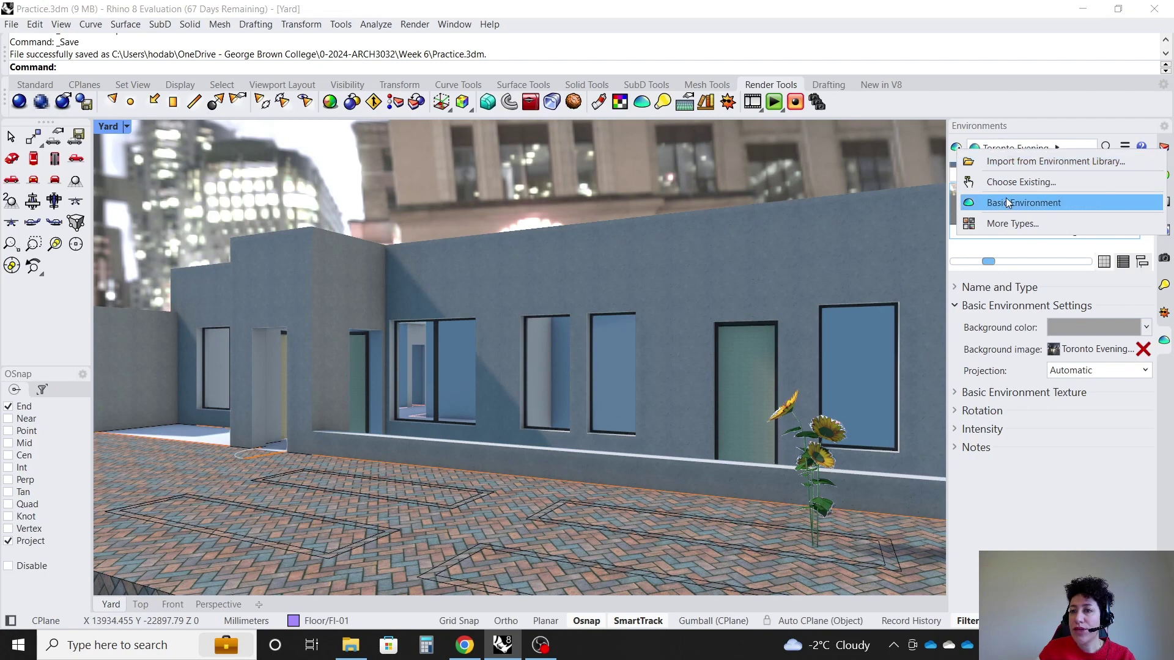
click(1070, 493)
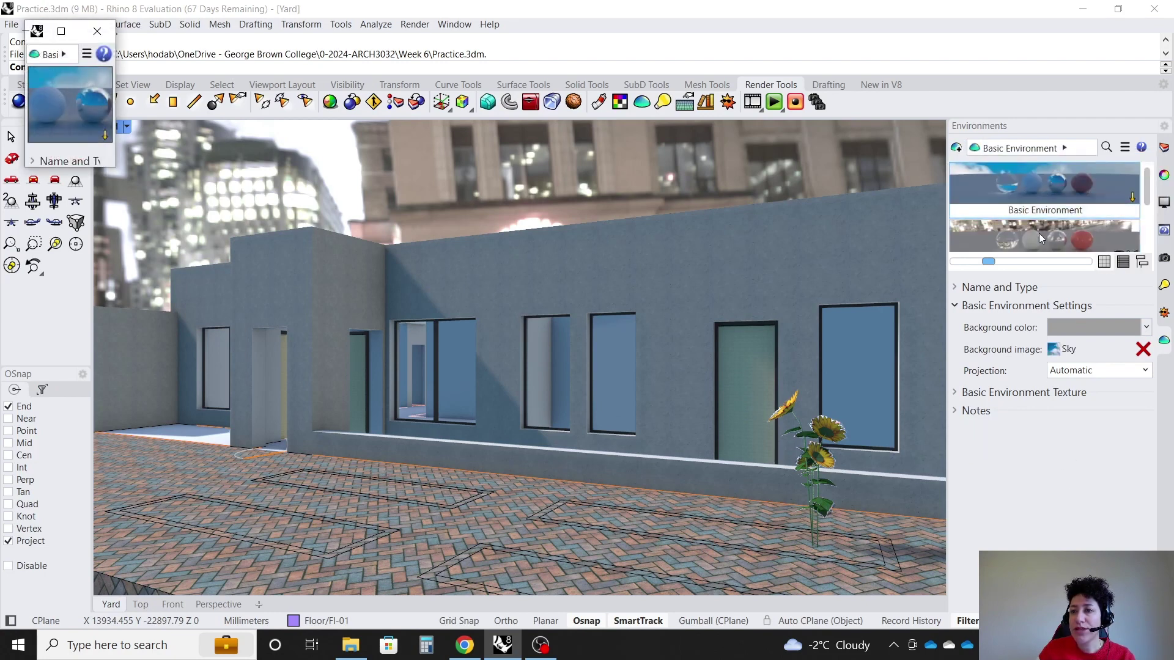
key(ctrl+s)
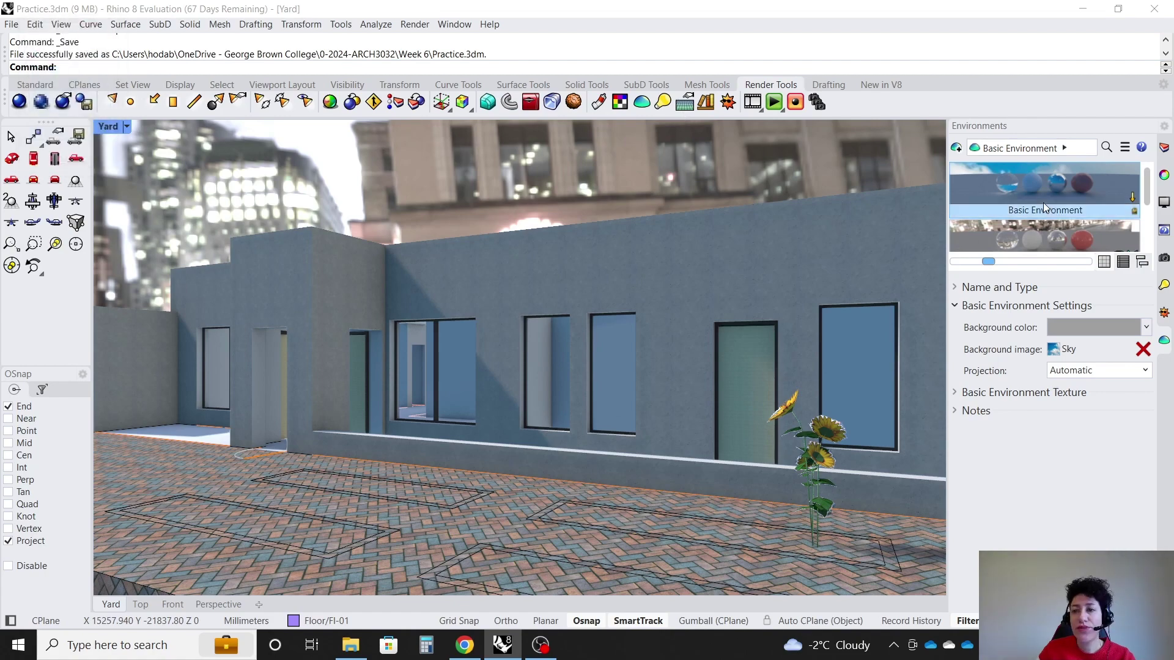
scroll(1056, 222, down, 1)
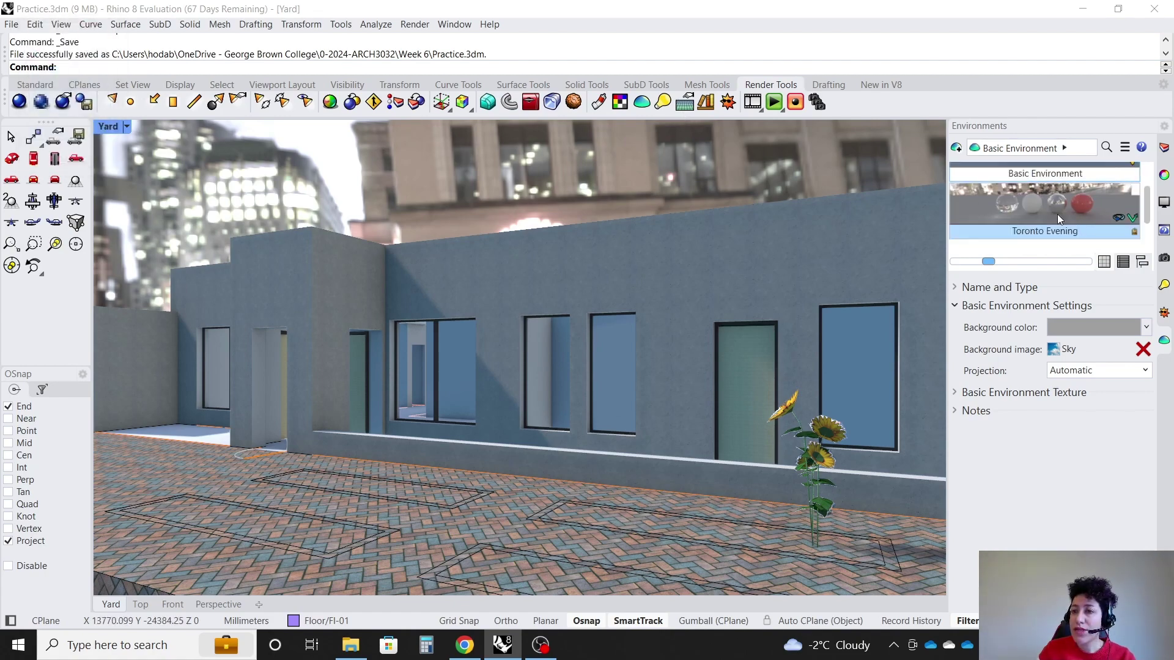
scroll(1045, 207, up, 1)
double_click(1043, 178)
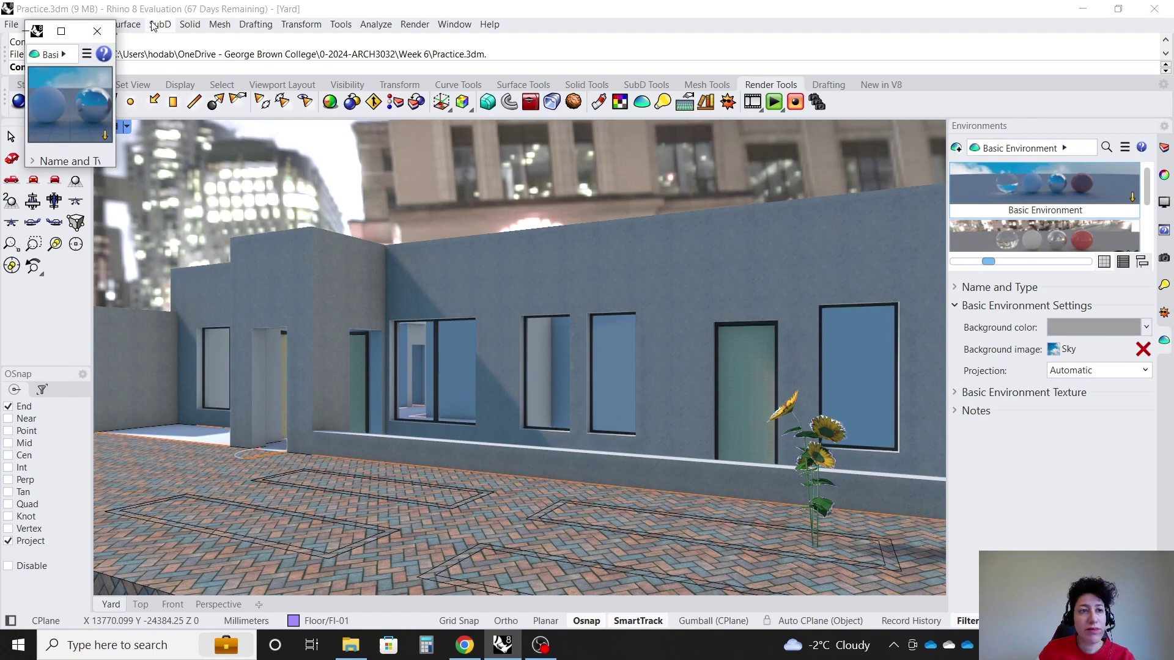
click(96, 31)
- Set the document's 360° environment back to Basic Environment with the blue Sky image
click(11, 24)
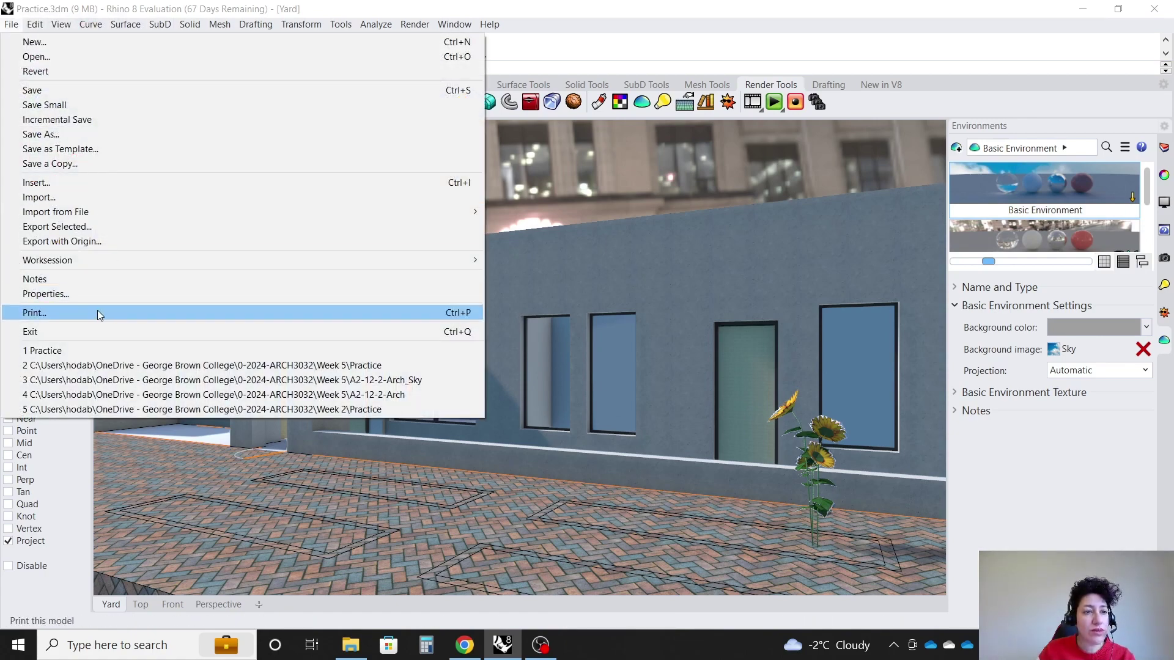
click(97, 293)
click(362, 204)
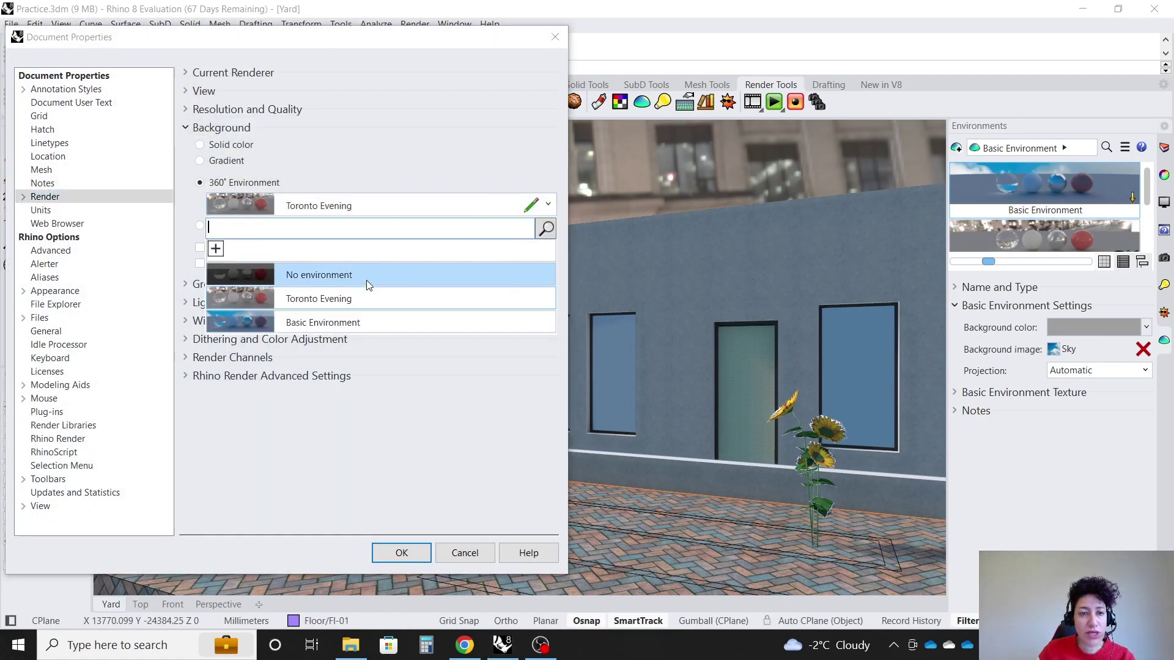
click(367, 322)
click(401, 552)
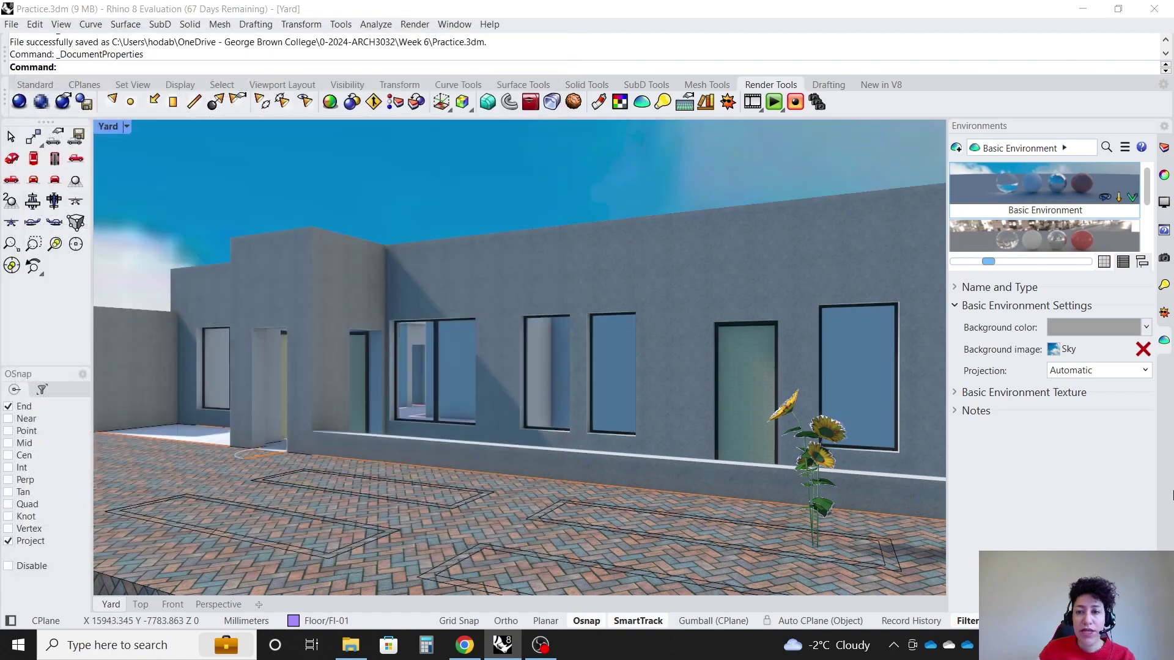
click(1164, 258)
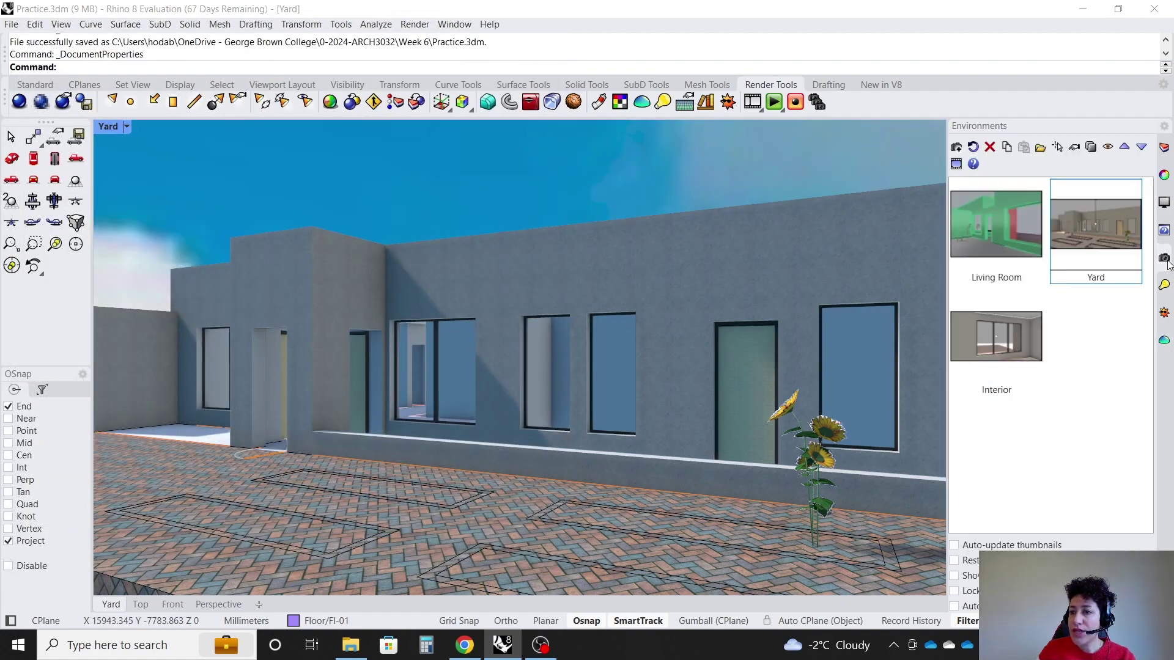
double_click(986, 237)
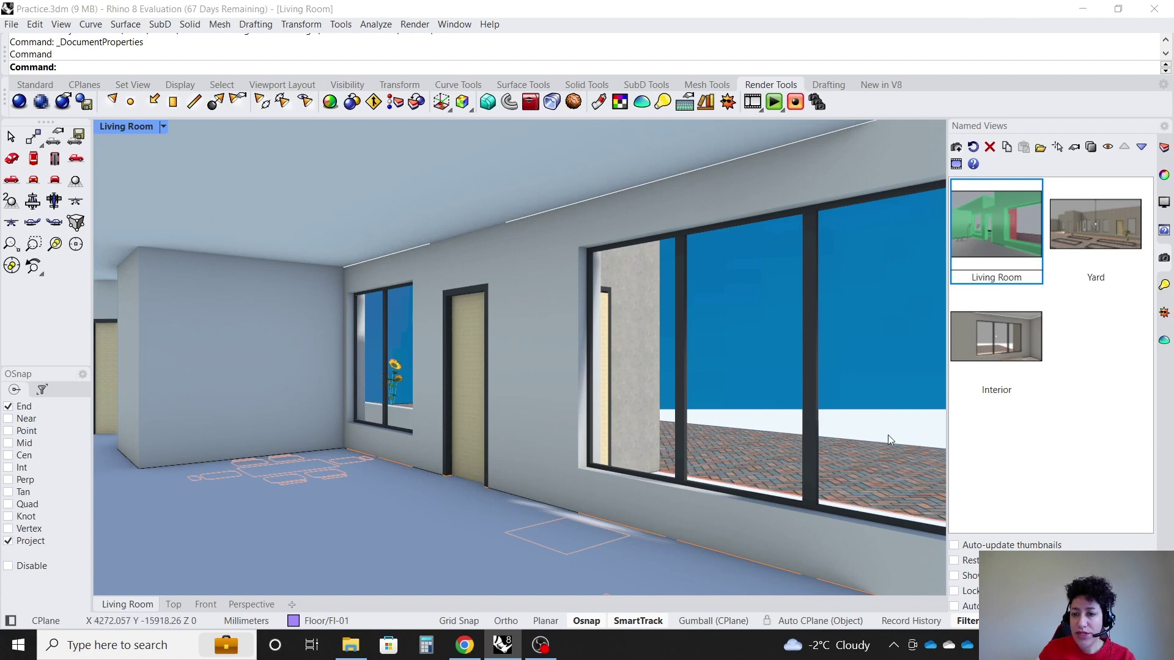
- Uncheck the render Ground Plane in Document Properties and confirm with OK
click(11, 24)
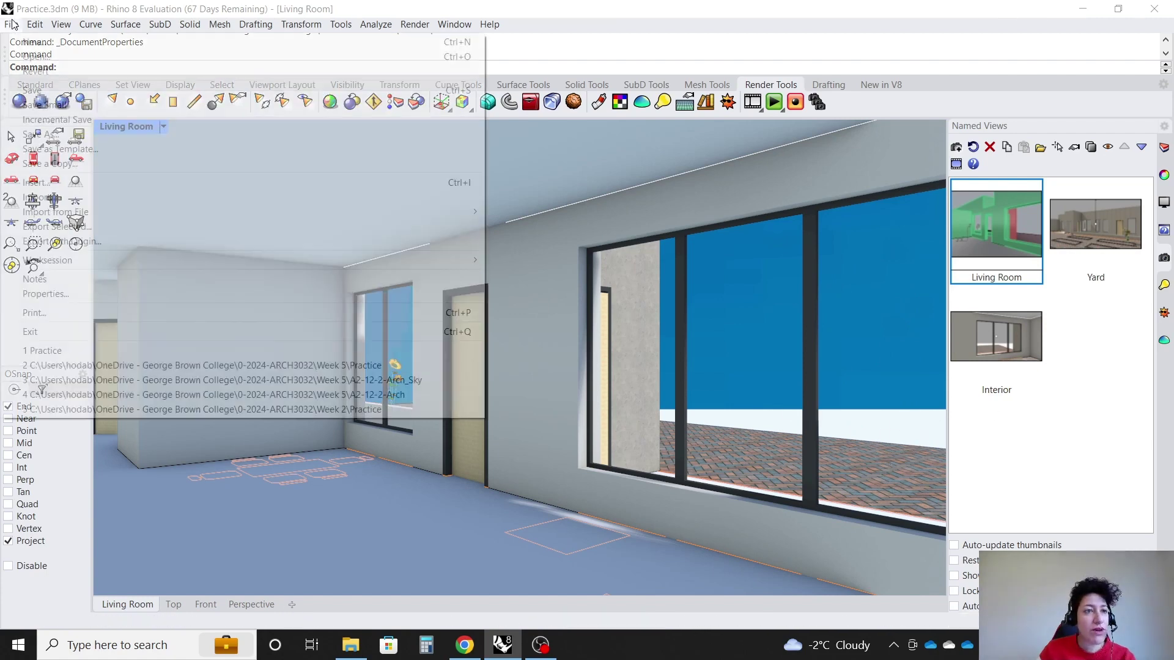
click(116, 296)
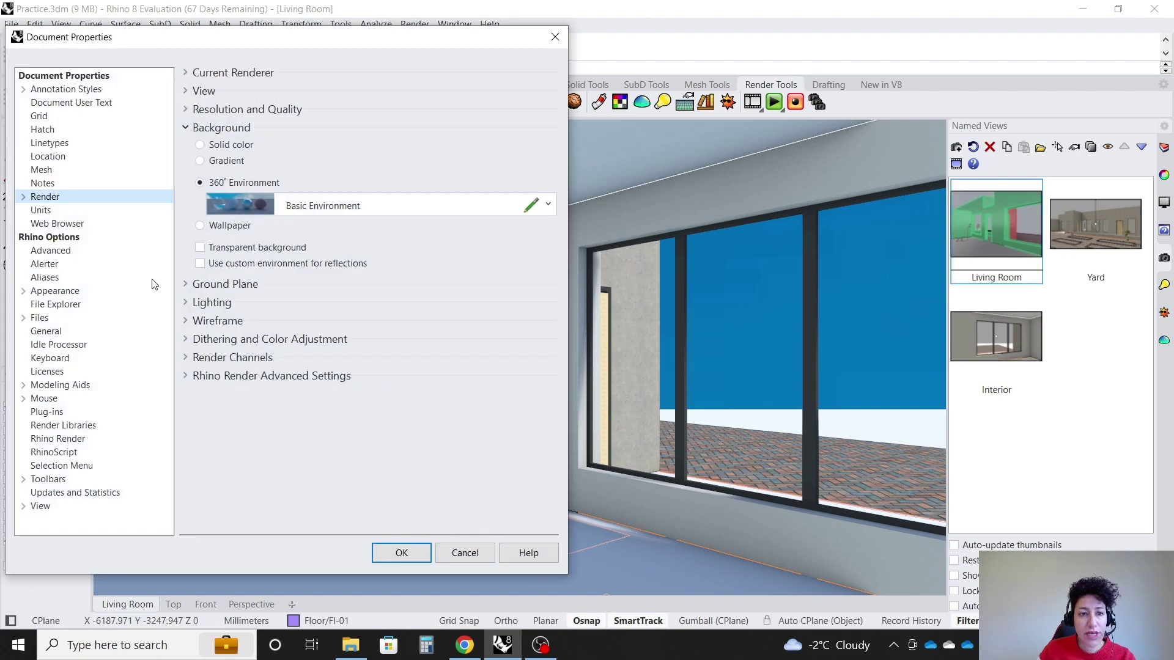
click(185, 285)
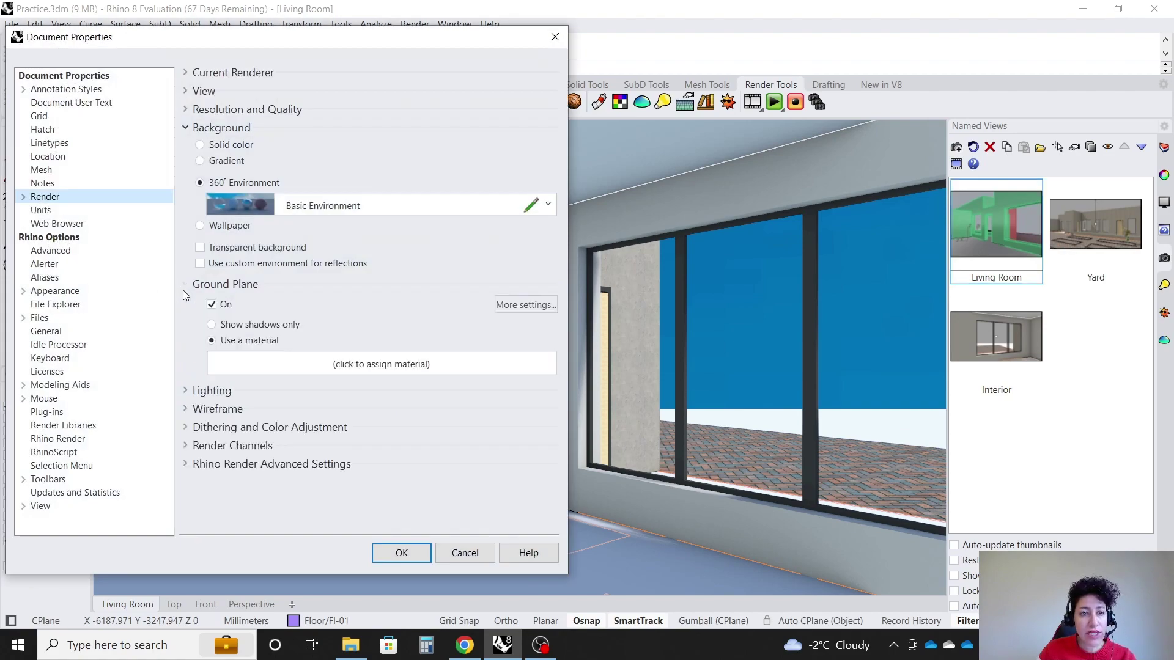
click(211, 304)
click(401, 553)
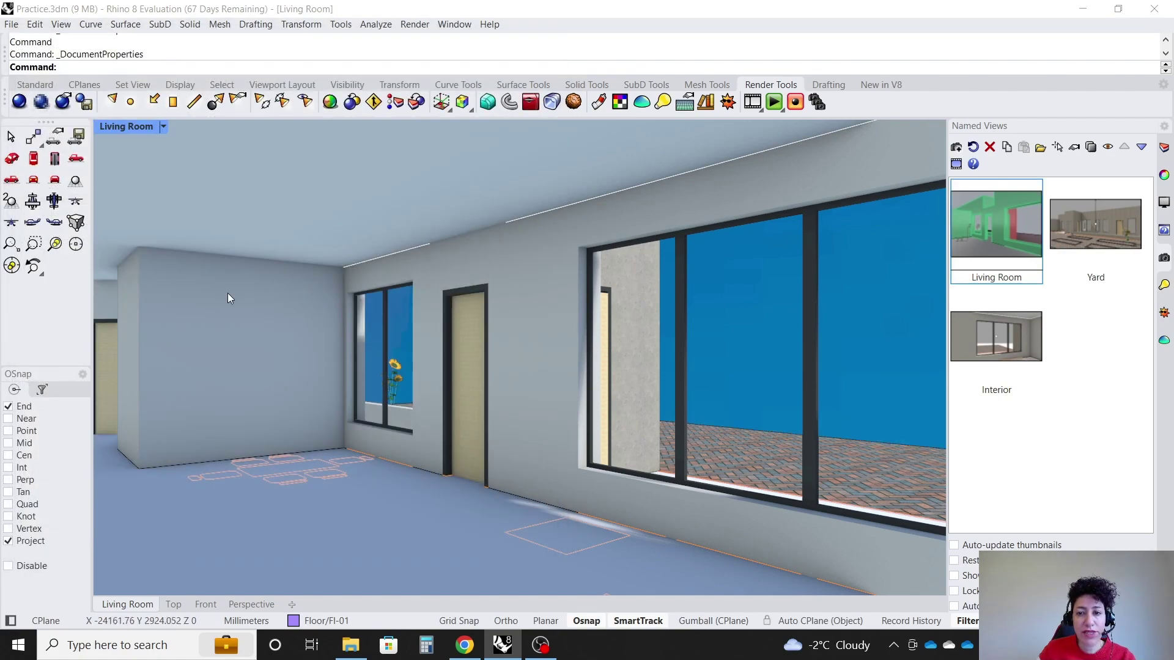
- Reopen Document Properties to review the Ground Plane setting and close with OK
click(12, 25)
click(95, 291)
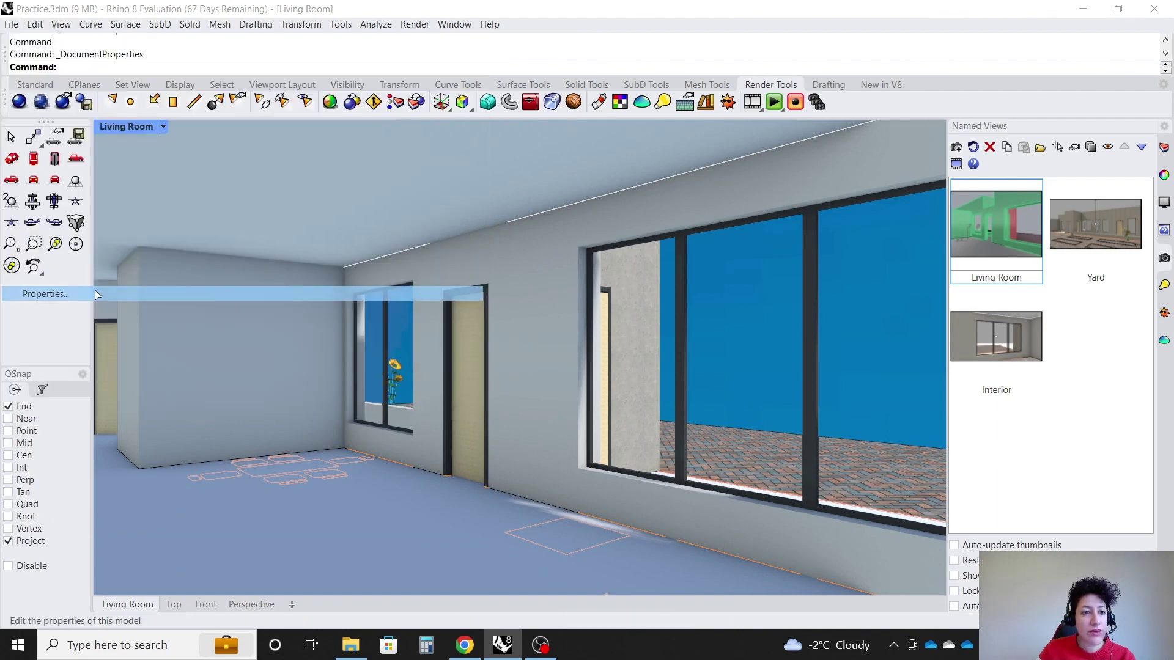
click(212, 305)
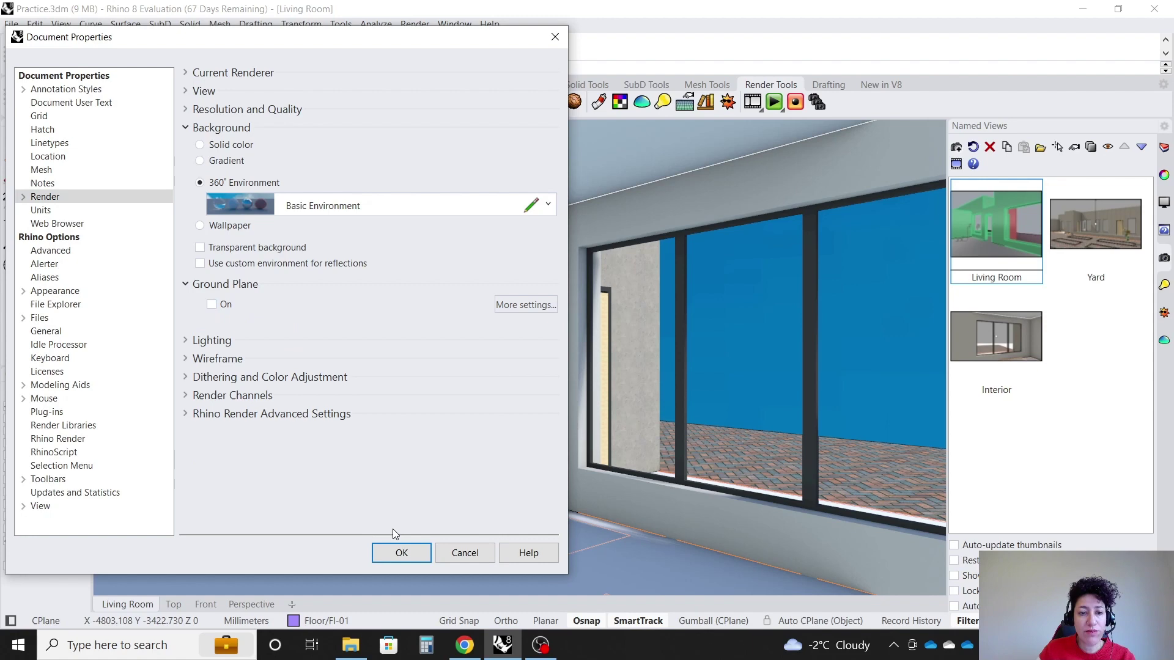
click(400, 553)
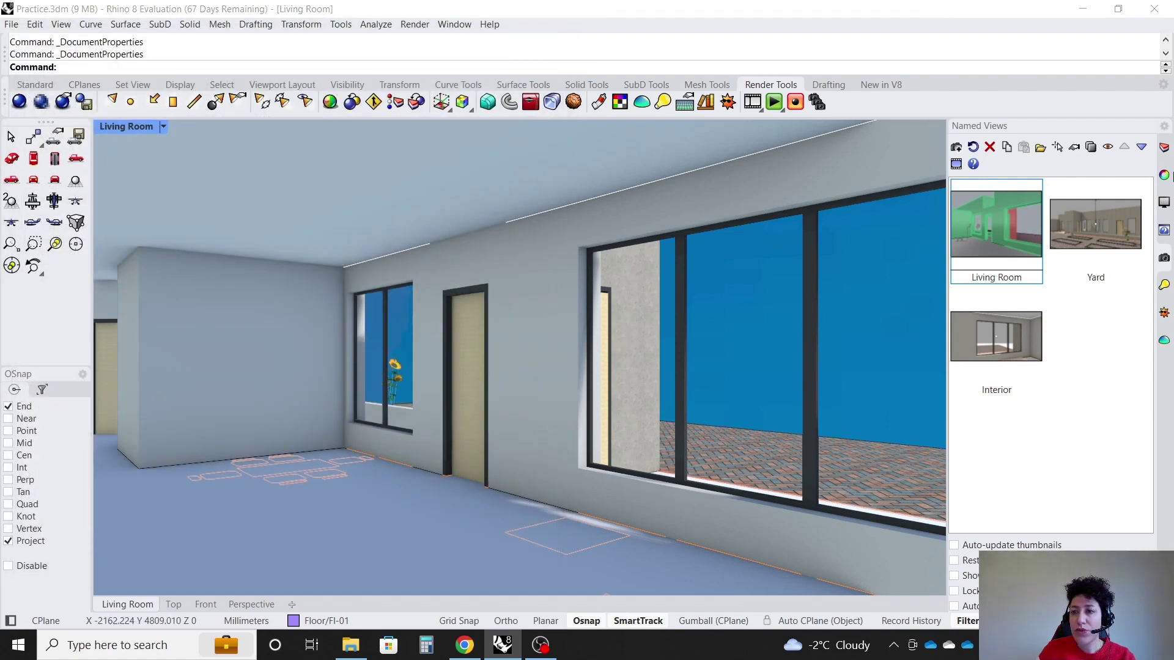
- Add a new Basic Environment in the Environments panel
click(644, 103)
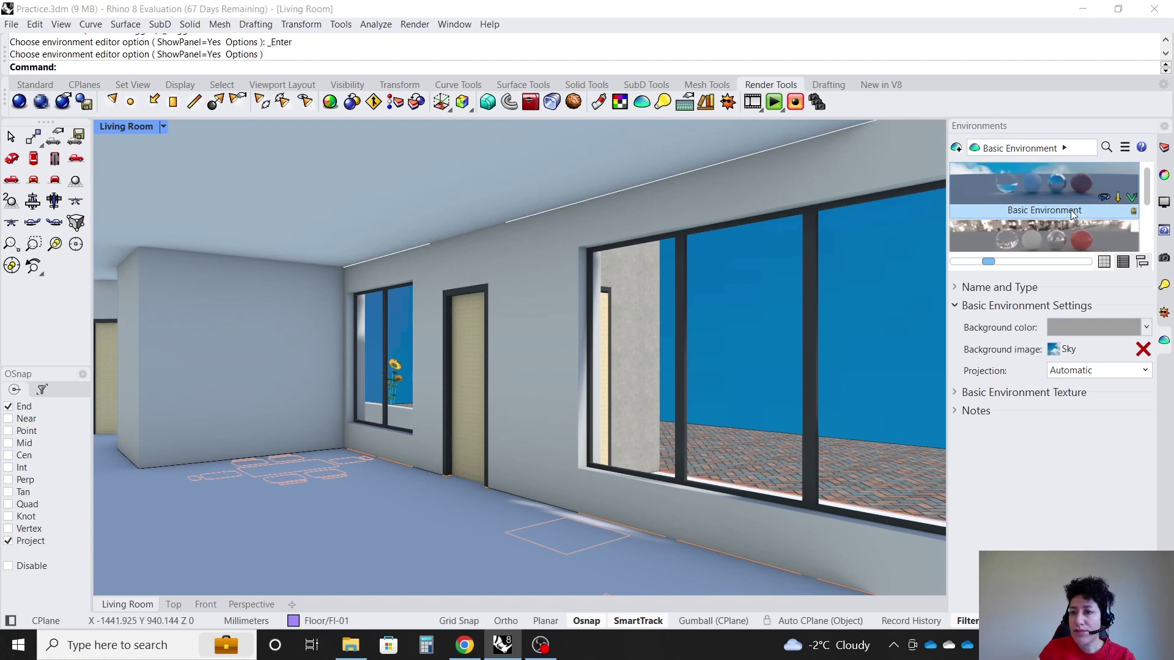
click(957, 149)
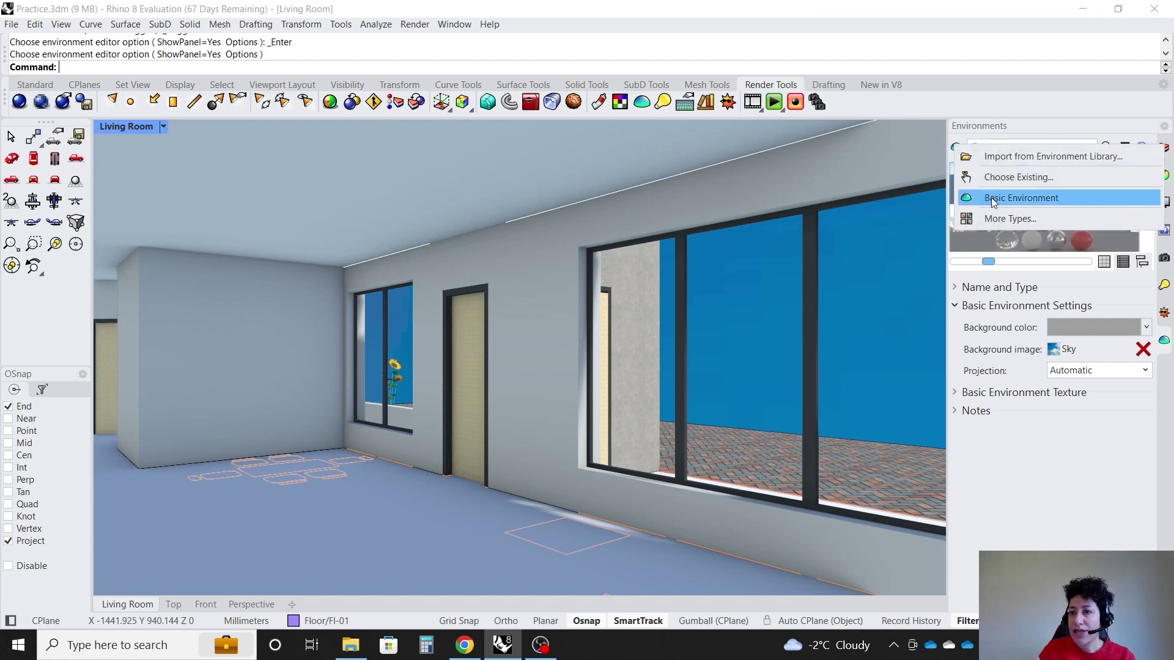
click(992, 197)
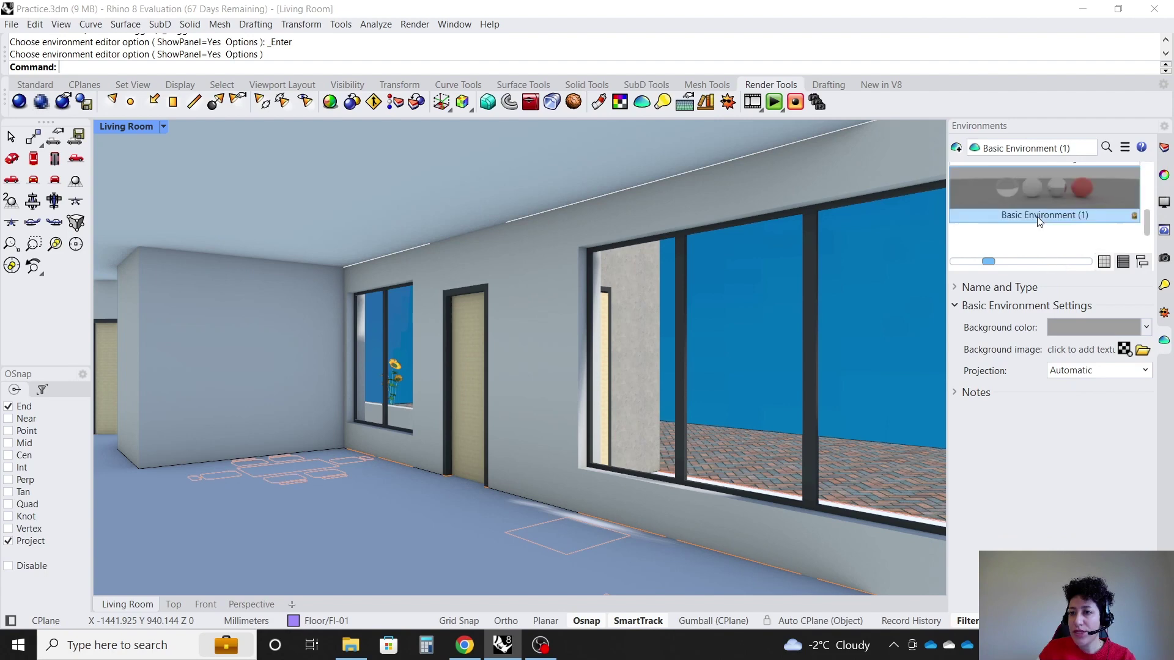
- Rename the new environment to 'Interior'
right_click(1037, 200)
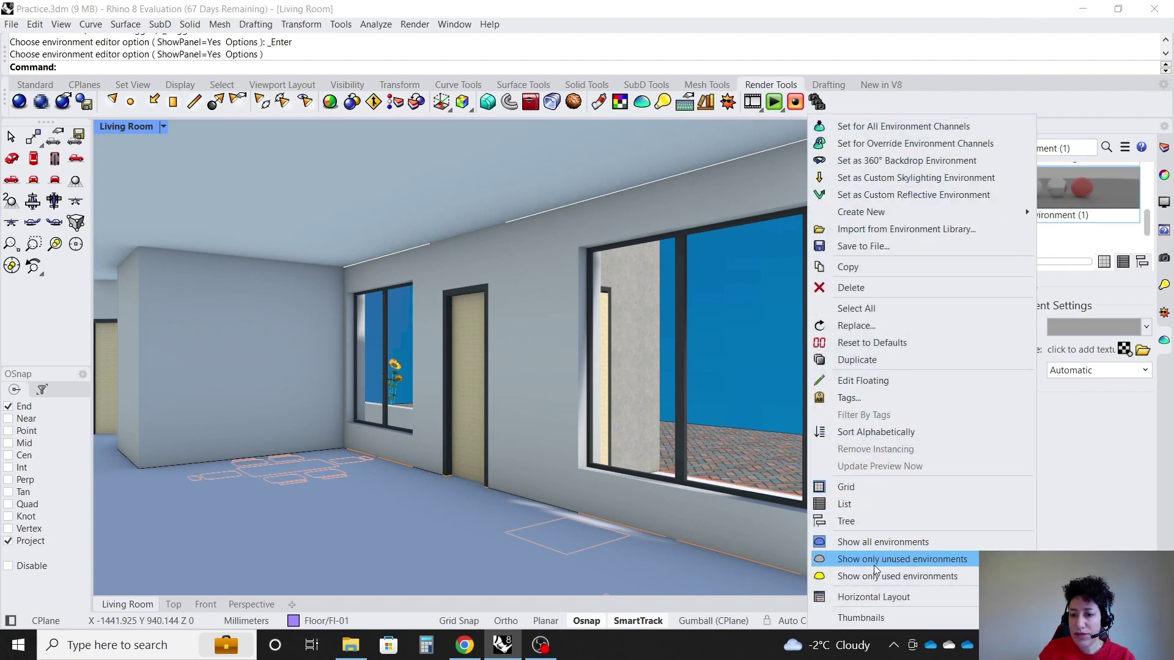
double_click(1062, 217)
right_click(1009, 216)
key(Escape)
key(ctrl+a)
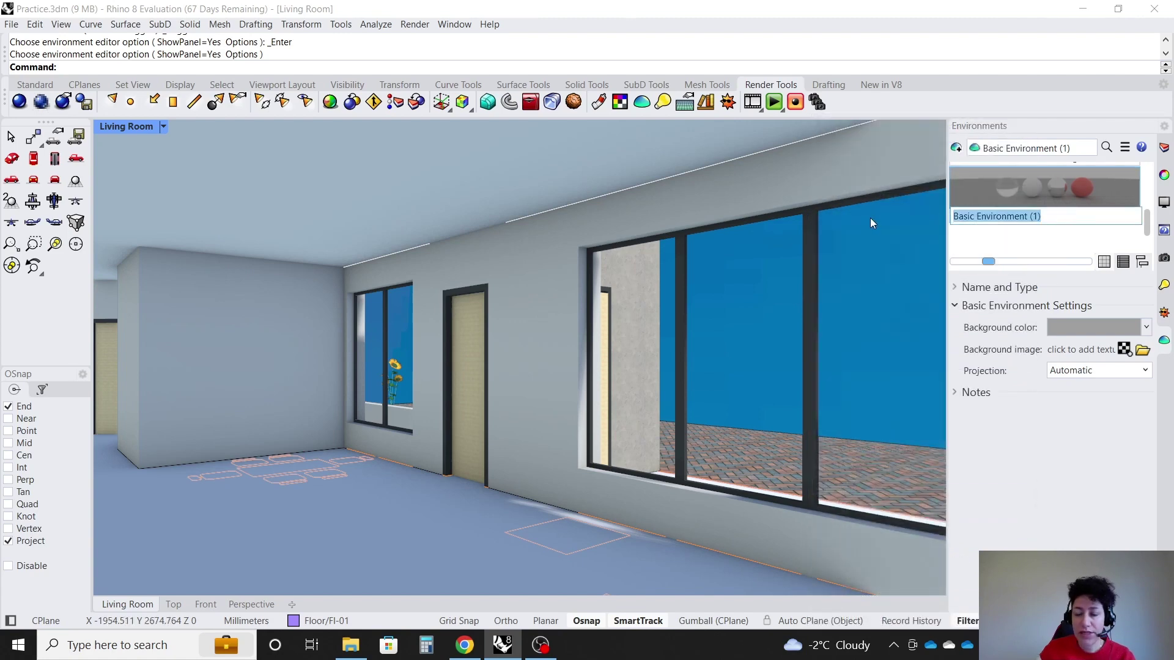
text(Interior)
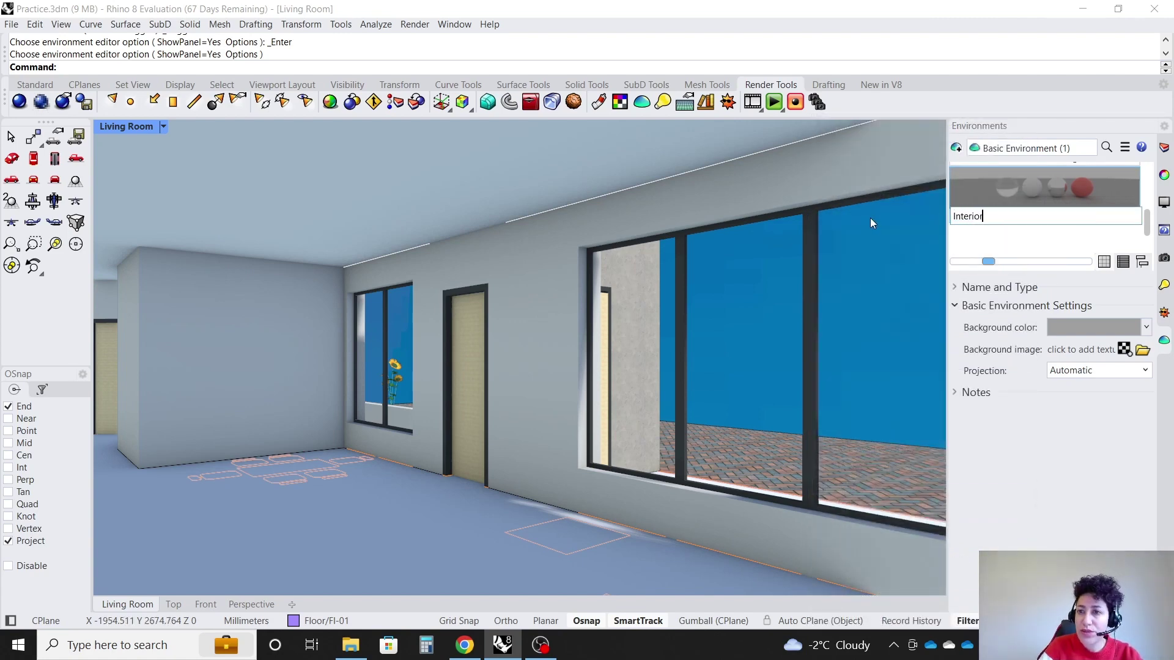
key(Return)
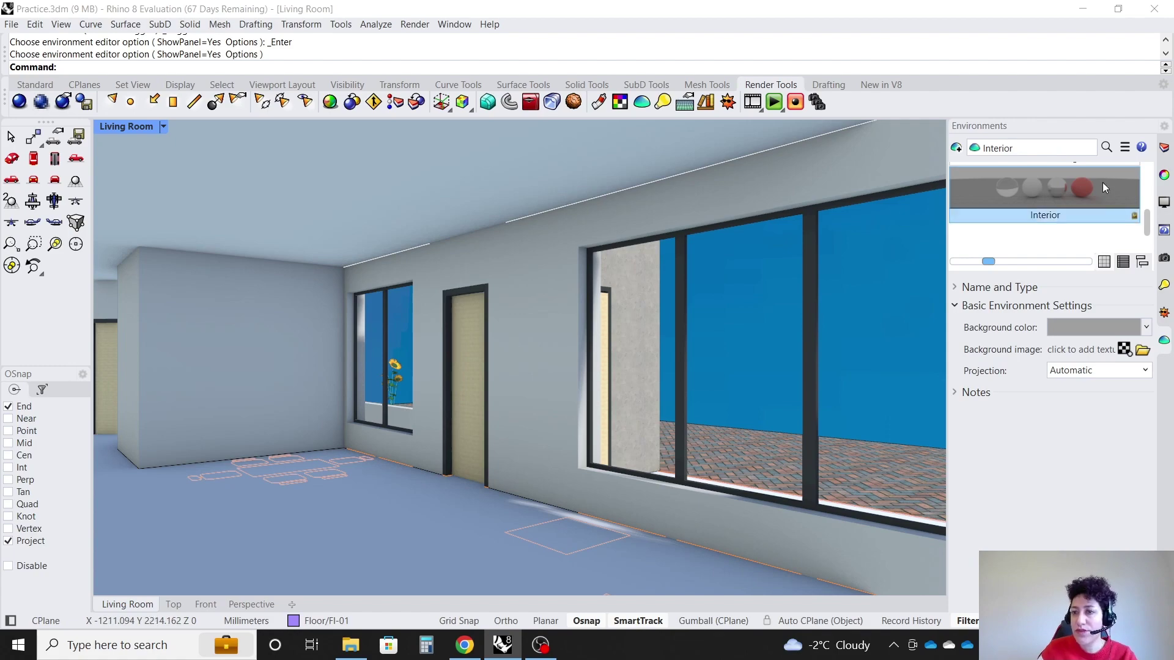
- Load the Garden View image as the Interior environment's background image
click(1143, 350)
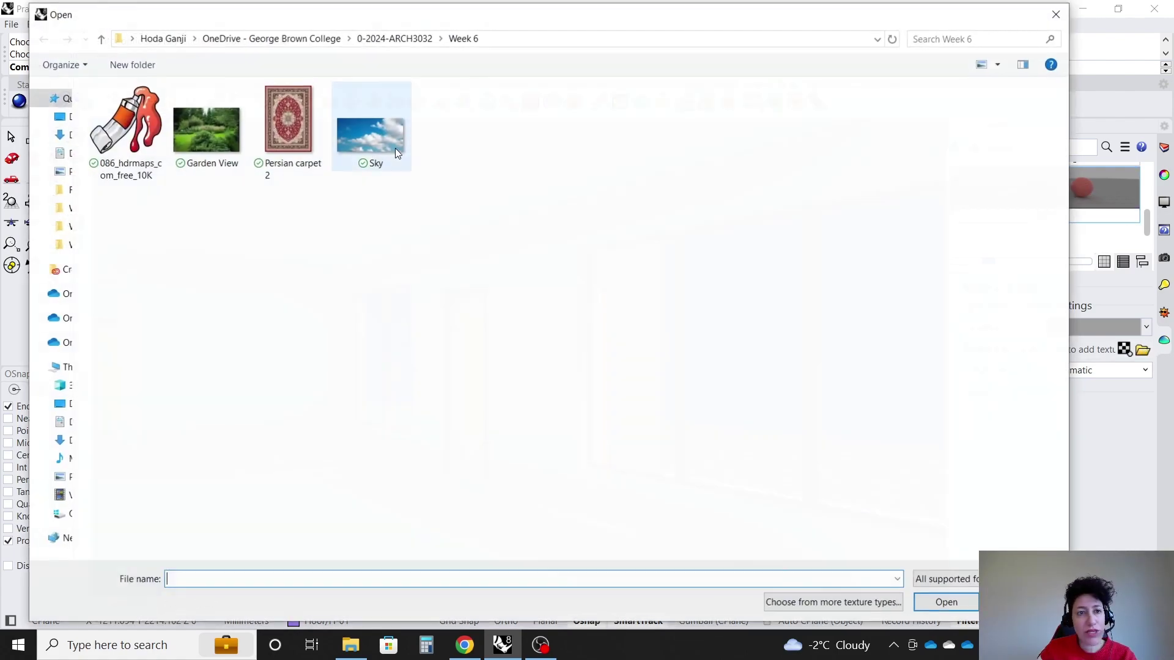
click(186, 126)
click(941, 603)
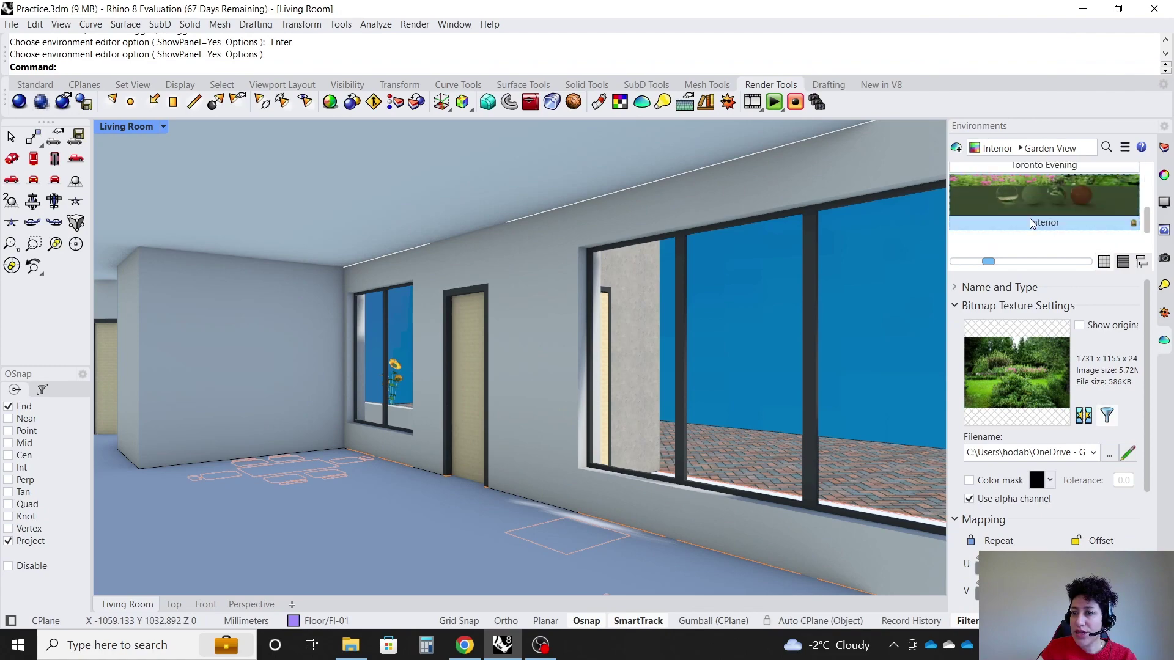
- Set the document's 360° Environment to Interior in Render properties
click(11, 24)
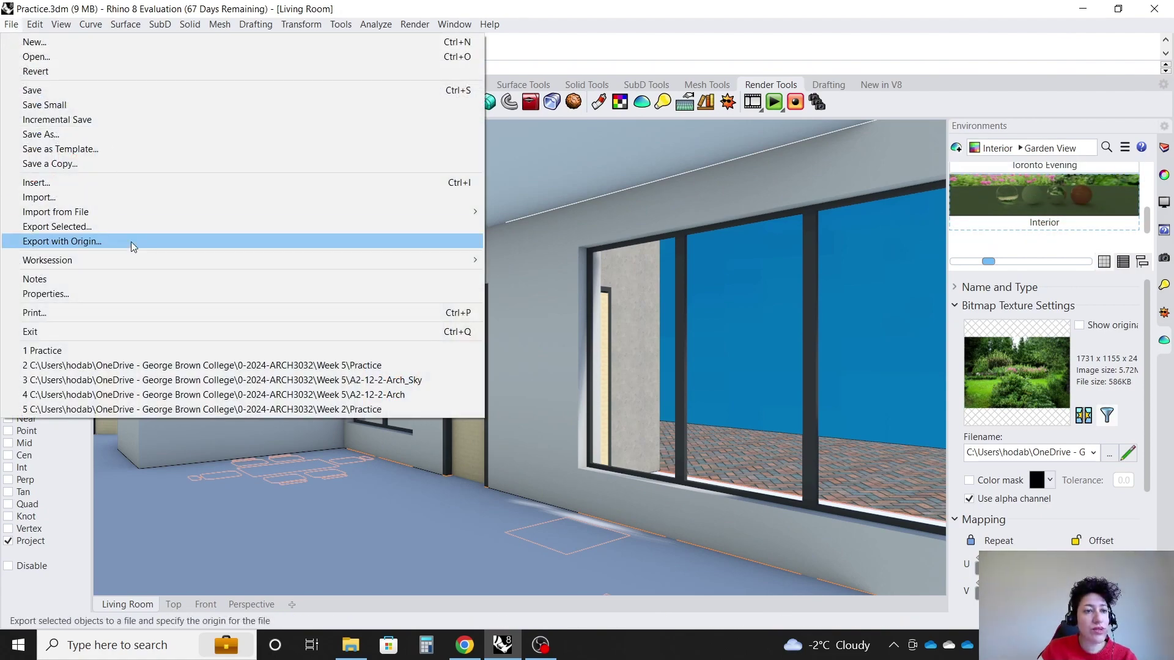
click(61, 297)
click(403, 212)
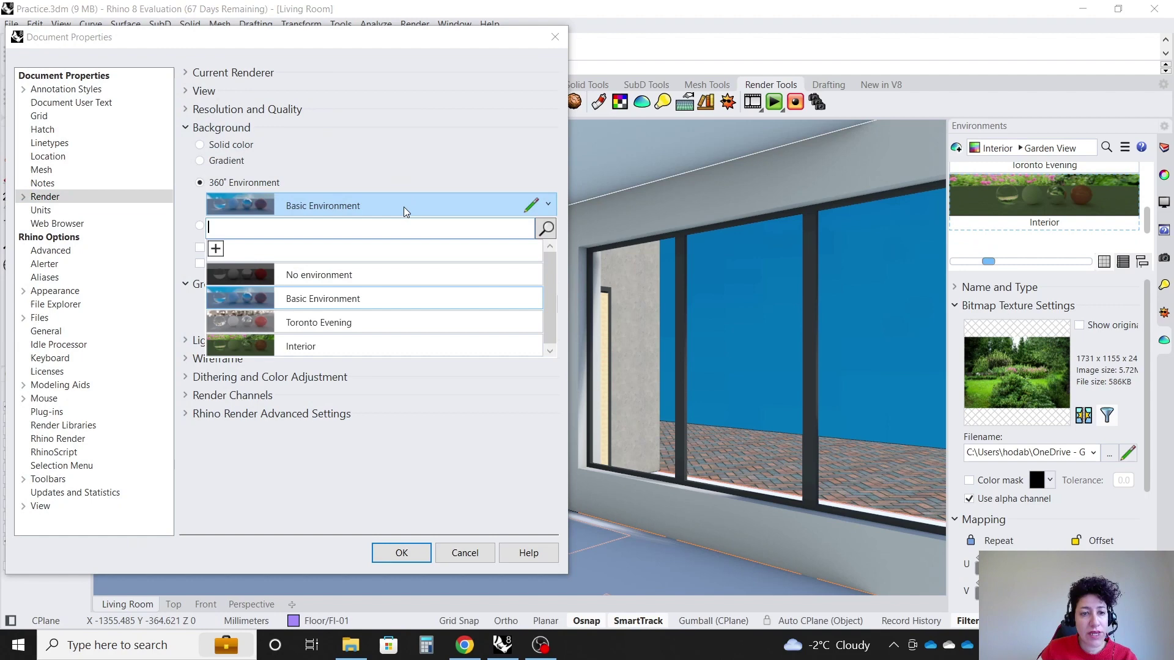
click(393, 341)
click(399, 553)
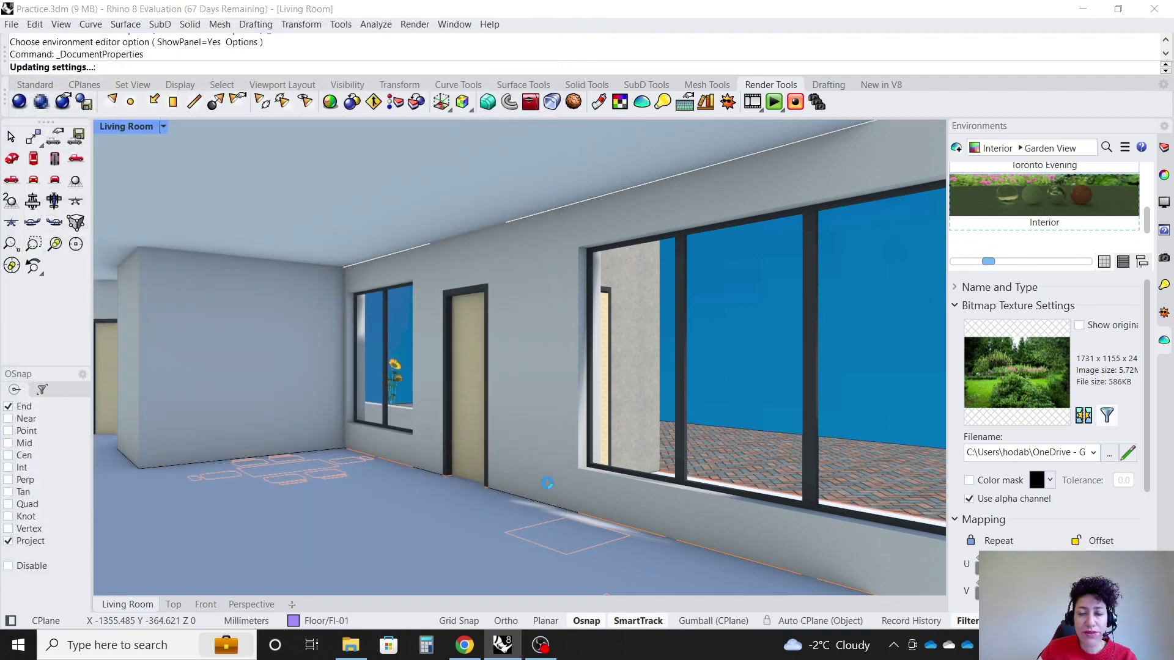
scroll(1084, 281, down, 3)
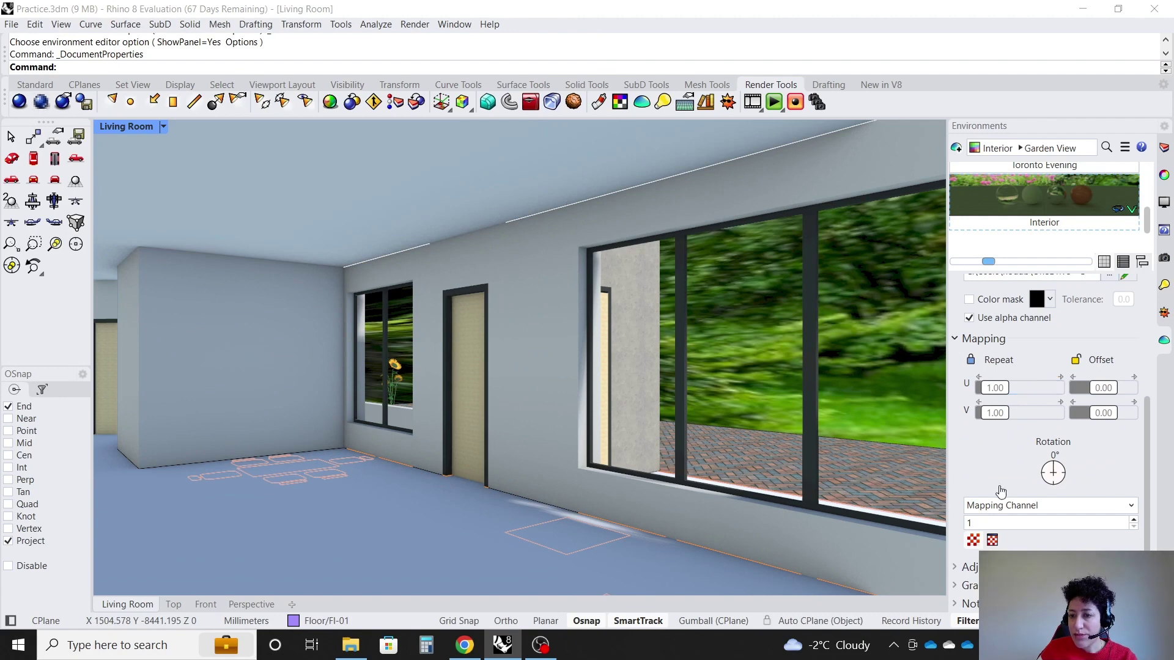
- Set the Garden View mapping channel to Environment map with Box projection
click(1117, 507)
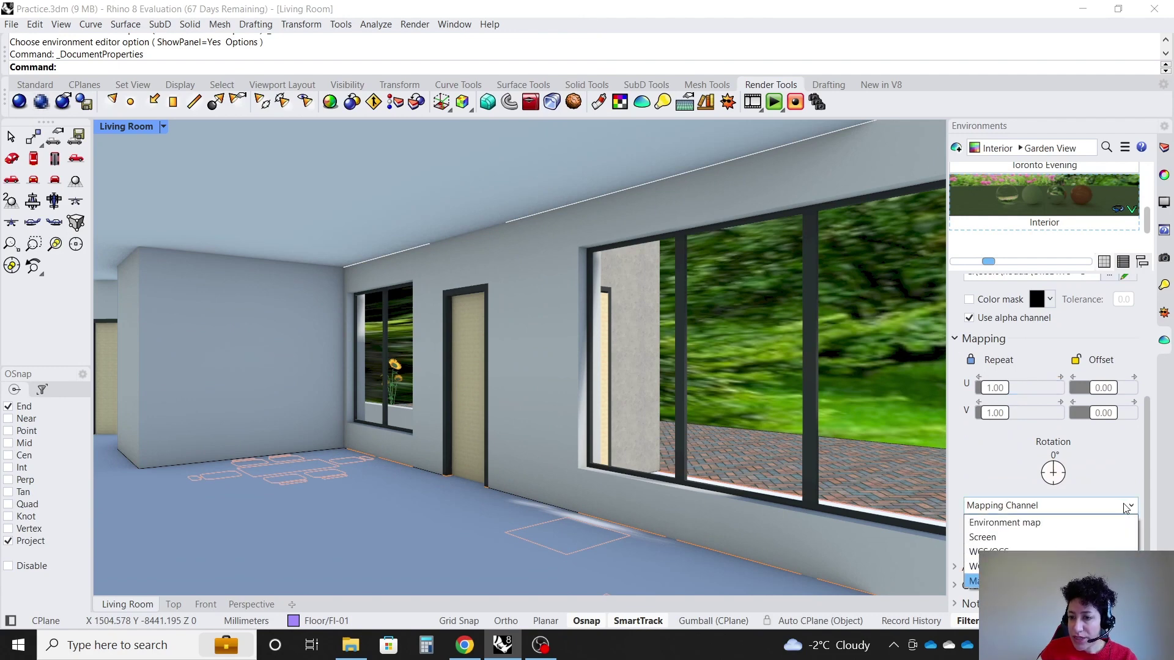
click(1047, 522)
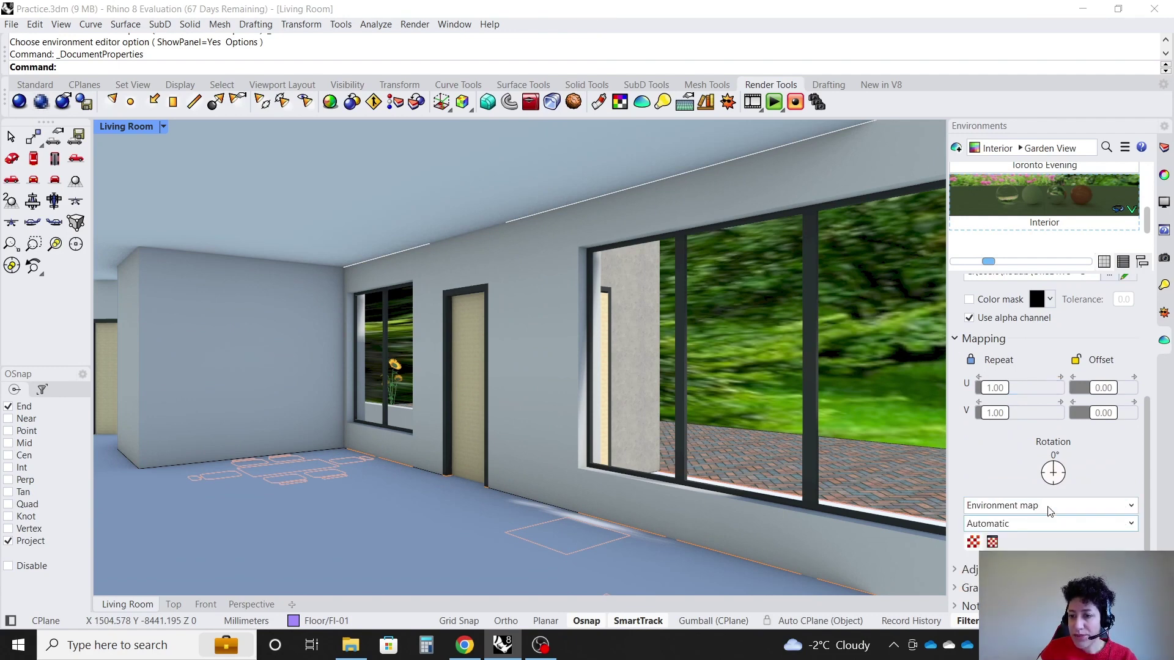
click(1103, 529)
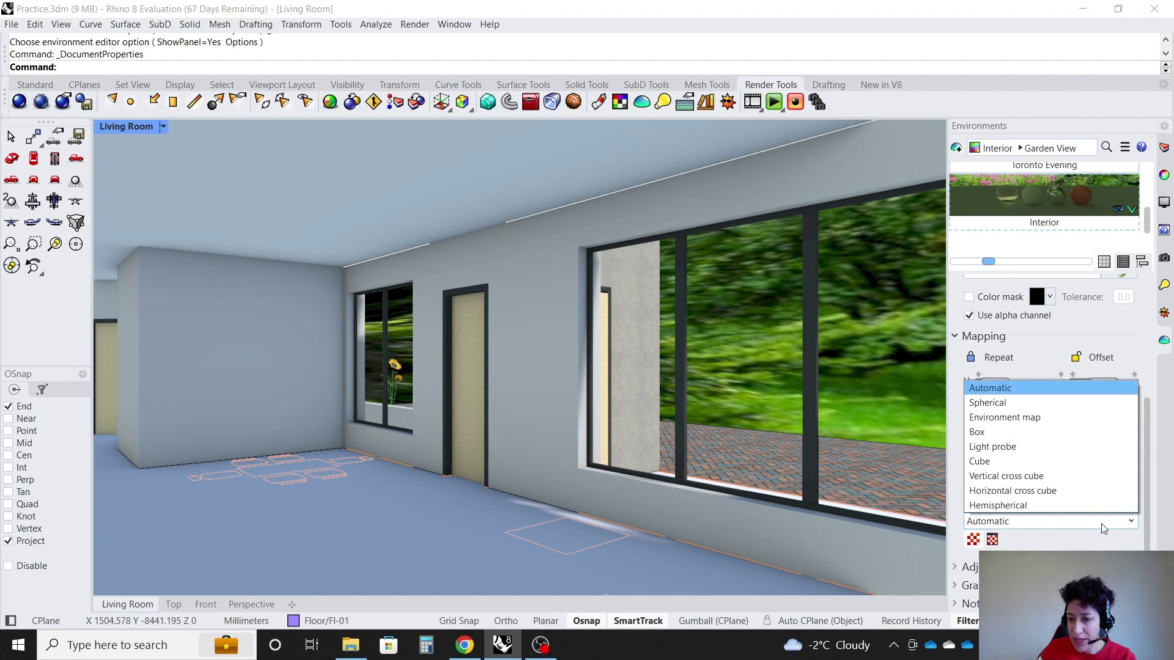
click(1066, 439)
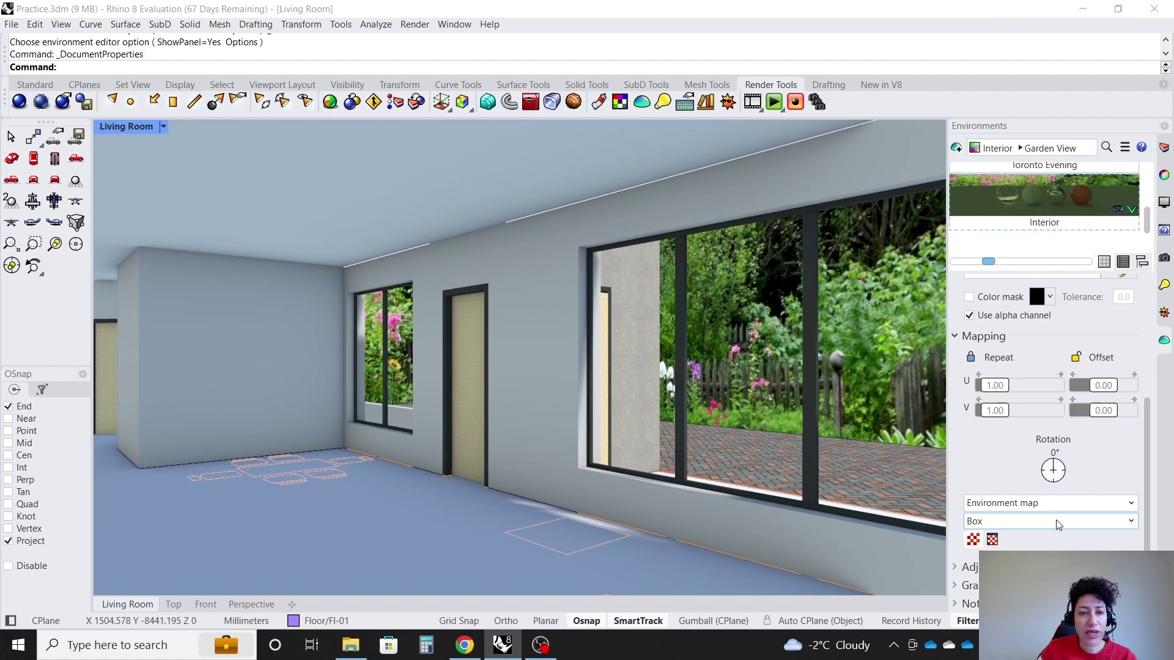
- Try Toronto Evening as the document's 360° Environment
scroll(1048, 397, up, 3)
scroll(1032, 195, up, 2)
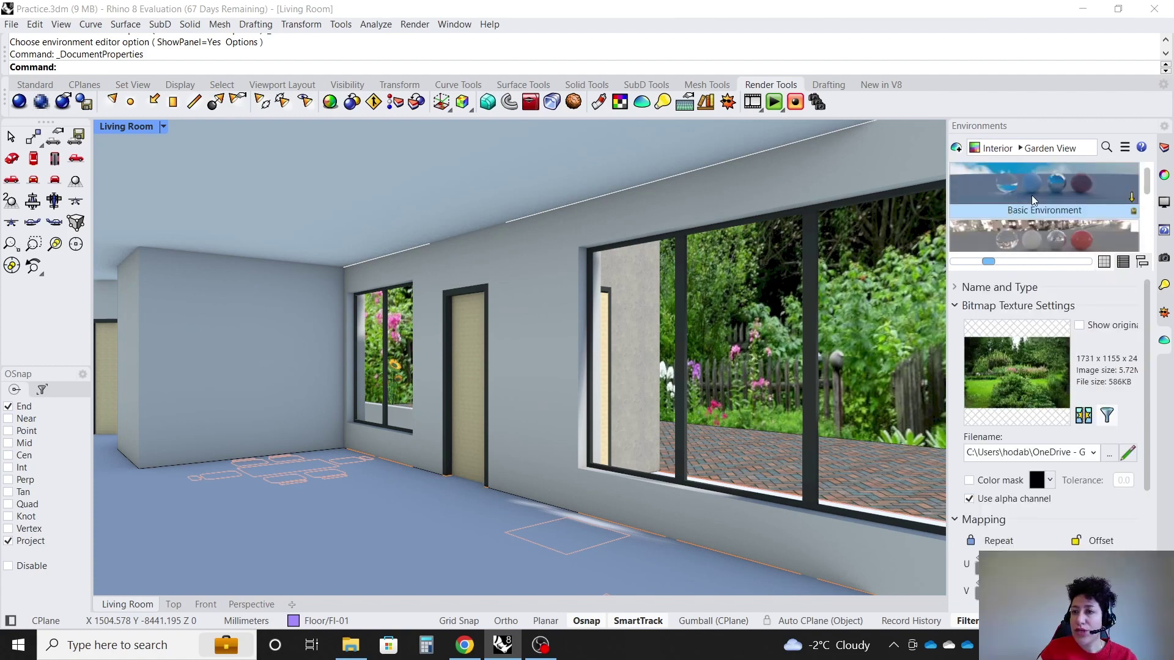
scroll(1032, 190, down, 2)
scroll(1037, 195, up, 1)
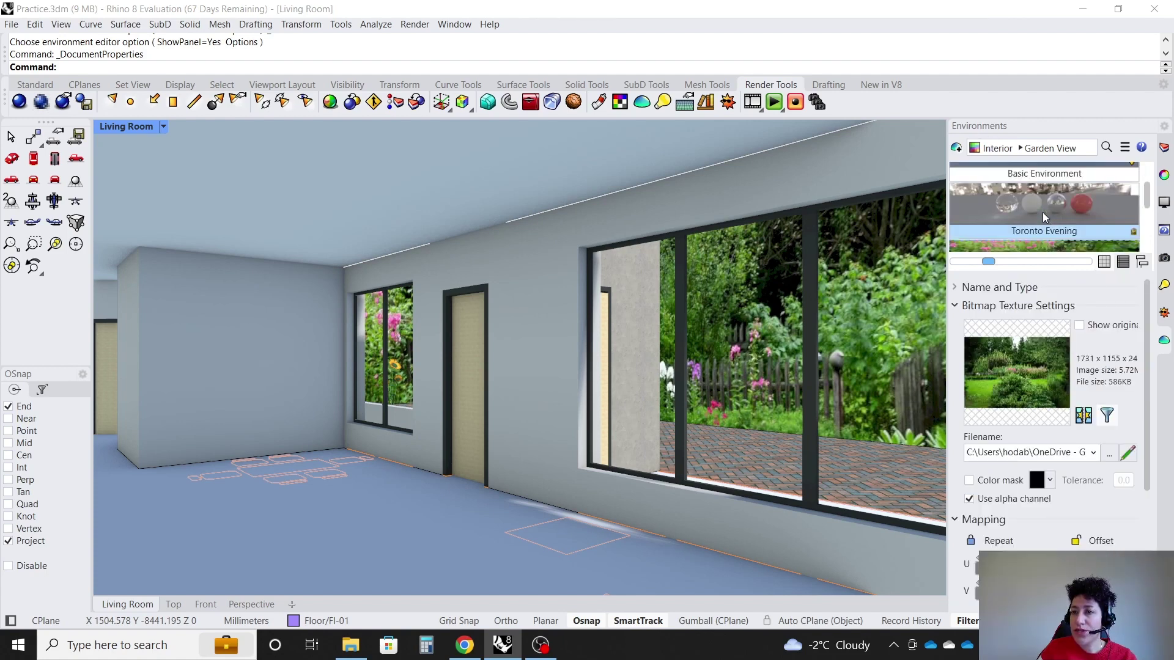
click(1043, 205)
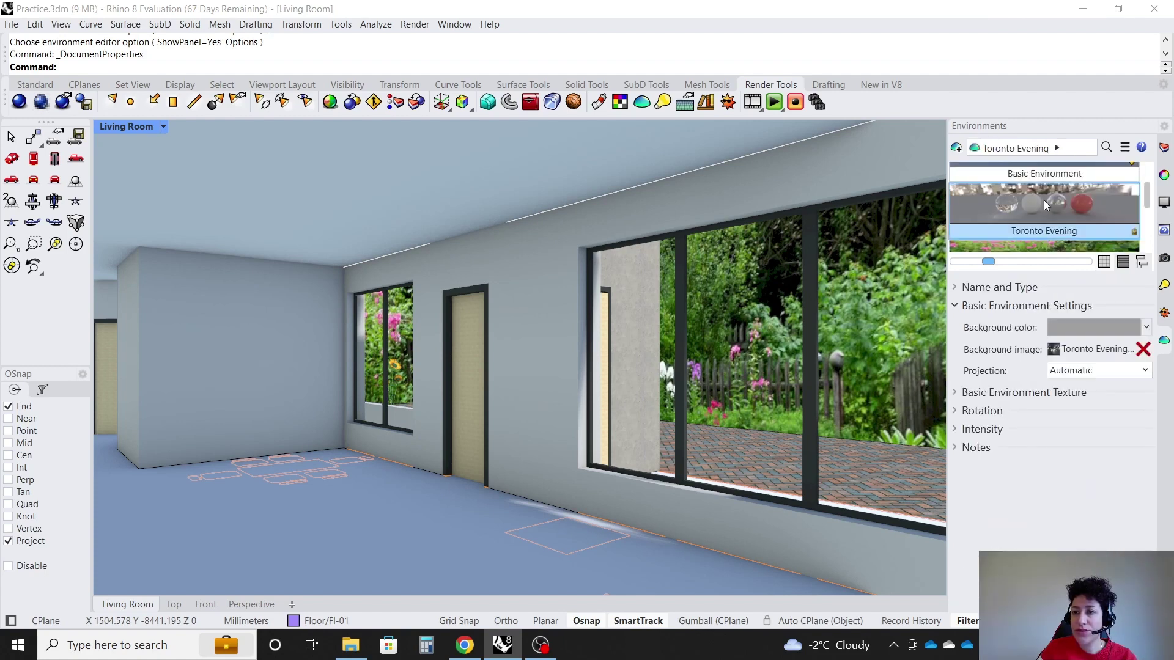
click(11, 24)
click(106, 293)
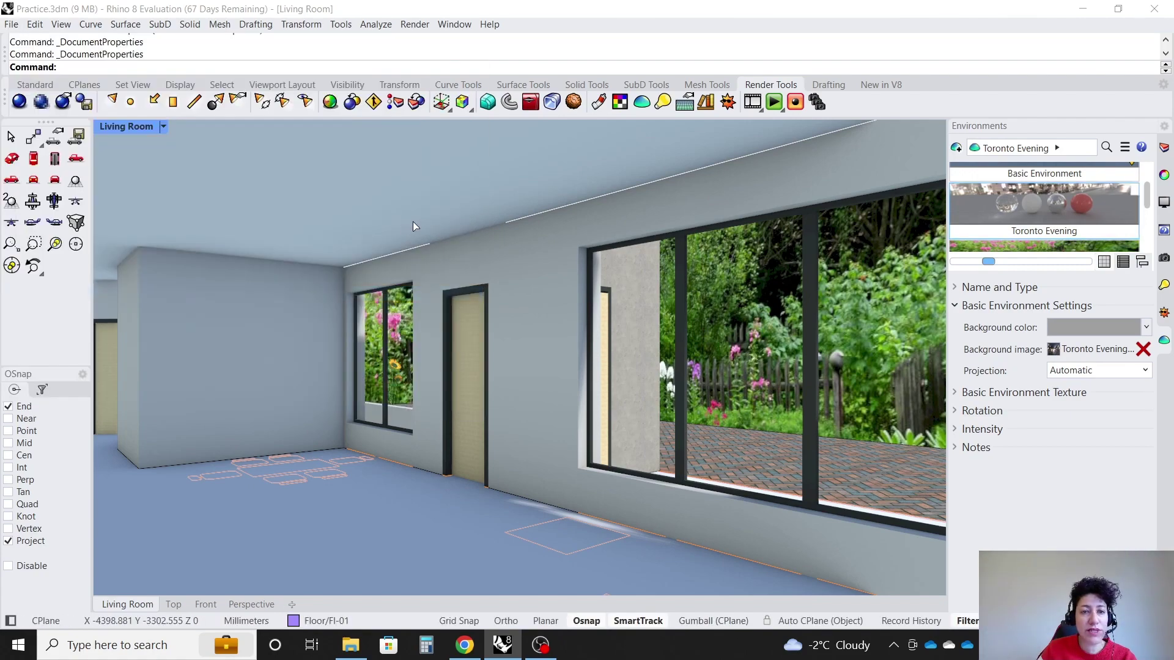
click(403, 208)
click(361, 346)
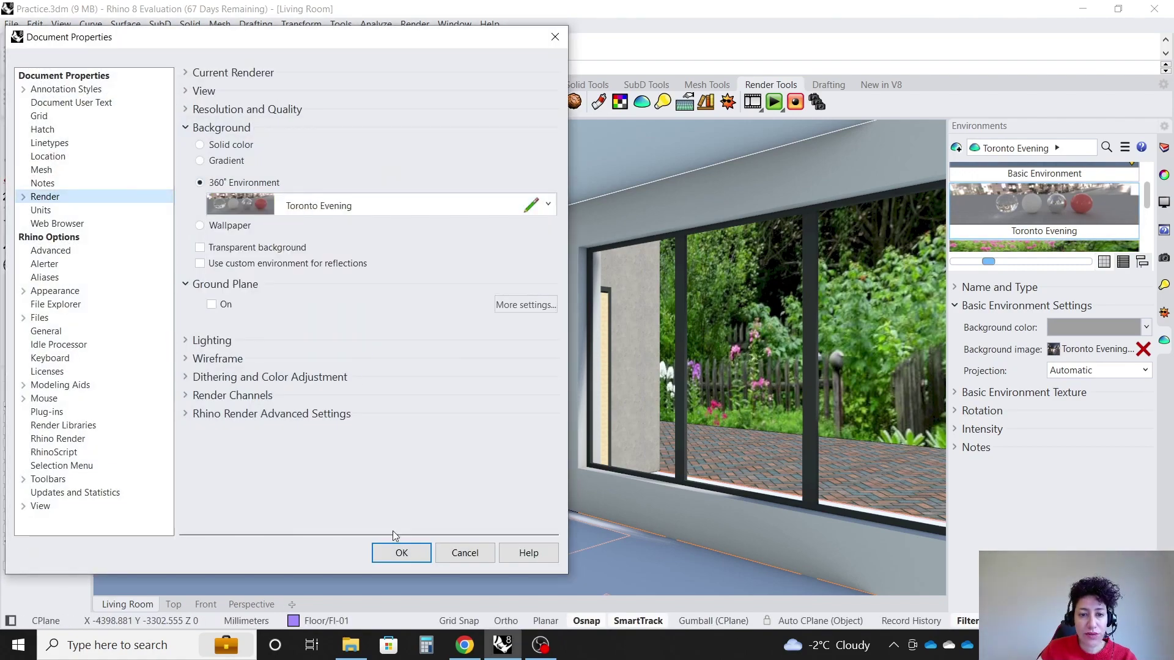
click(398, 554)
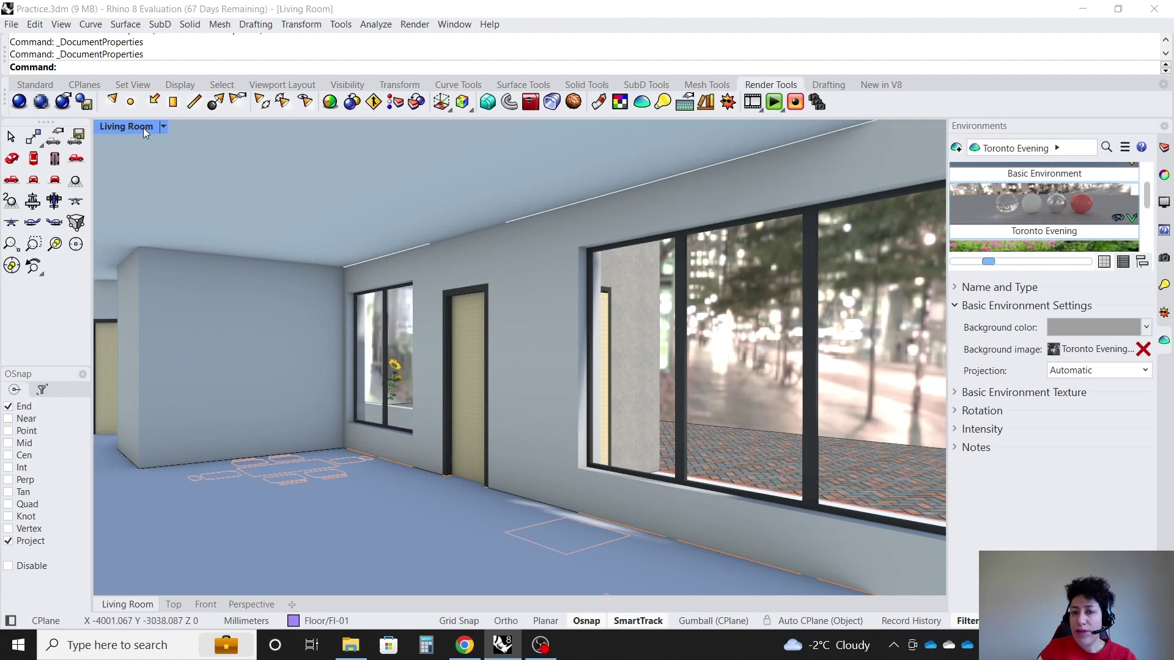
- Switch the document's 360° Environment back to Interior
click(11, 25)
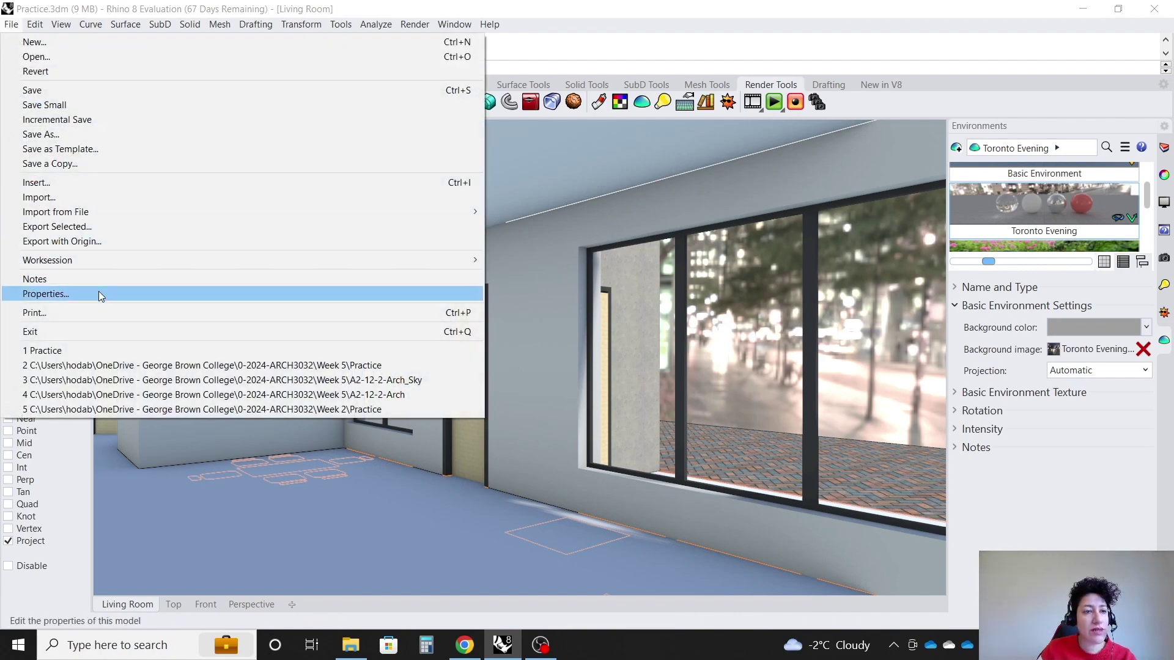
click(98, 293)
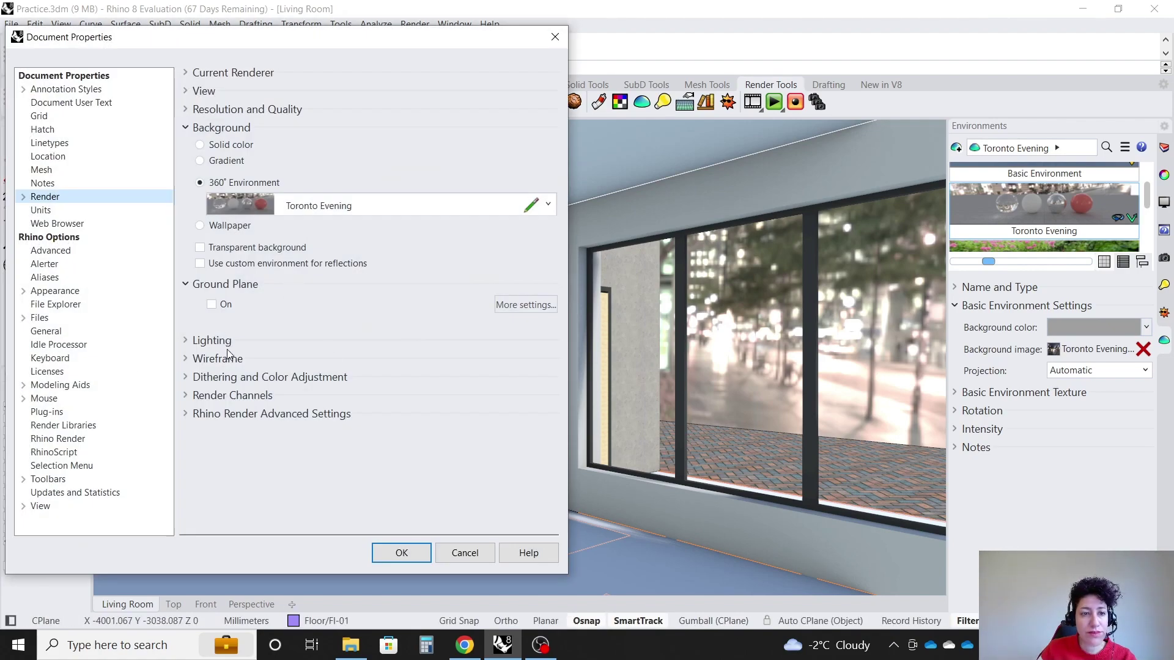
click(332, 207)
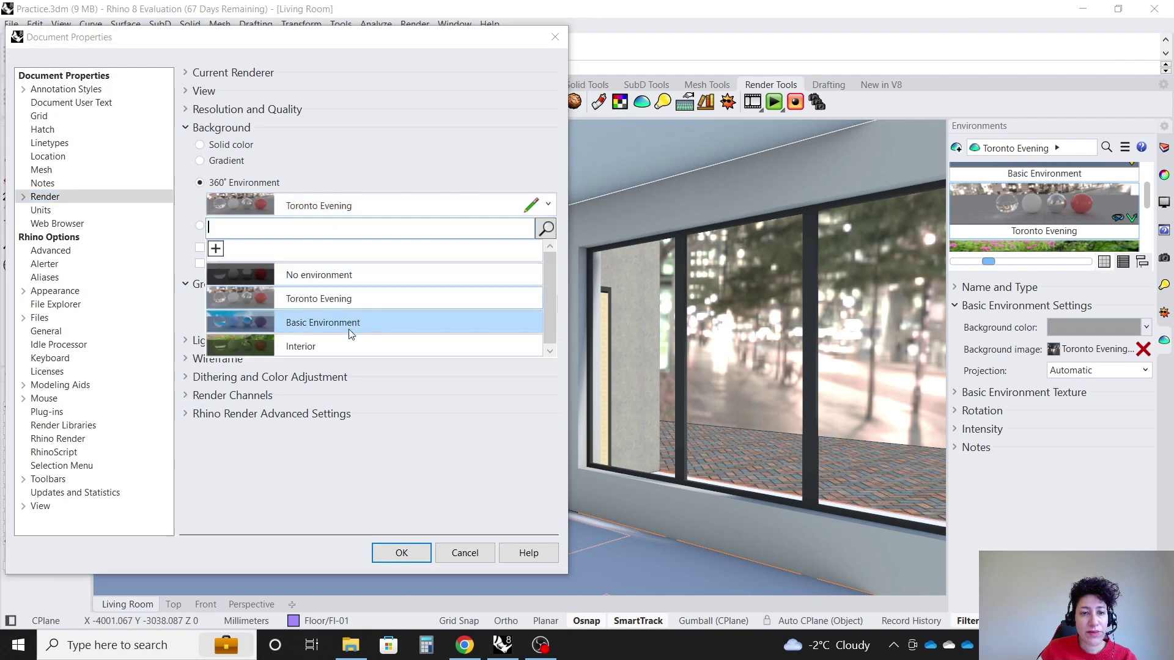
click(352, 344)
click(401, 553)
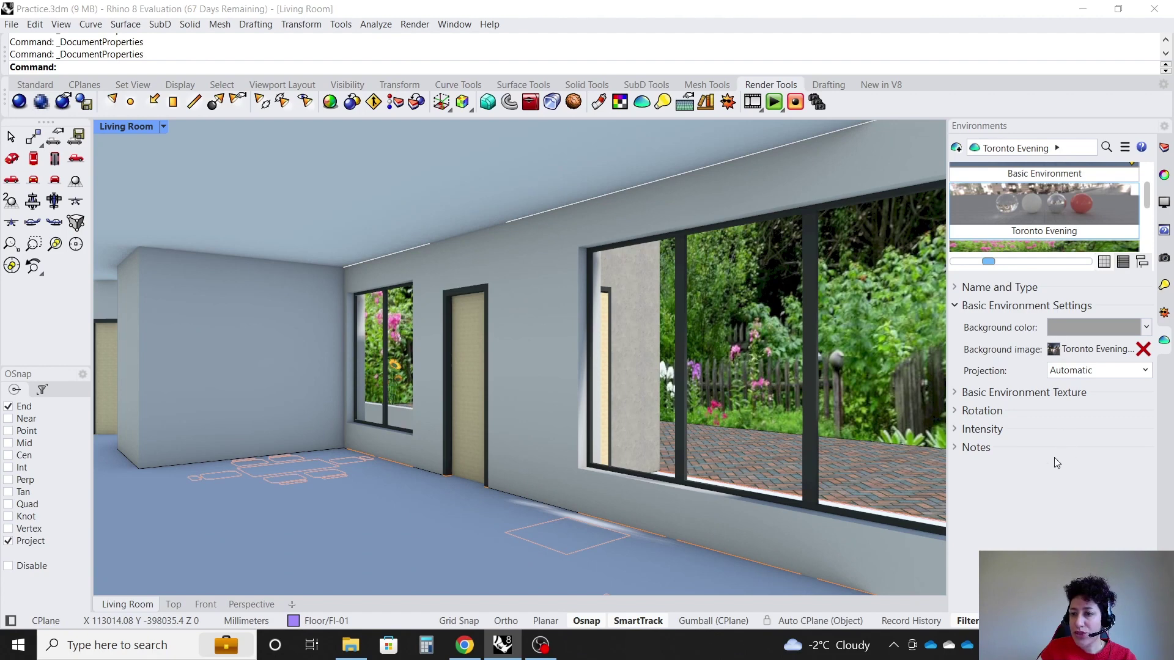
- Select Interior and expand its Garden View image's Adjustment settings
click(955, 306)
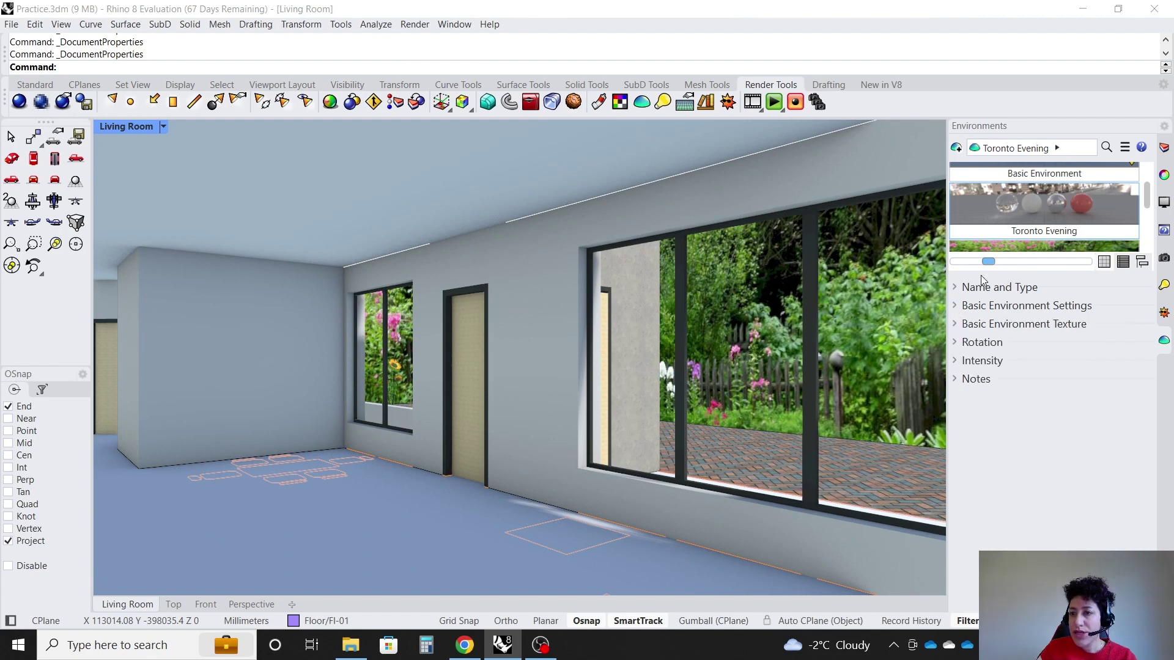
click(1007, 245)
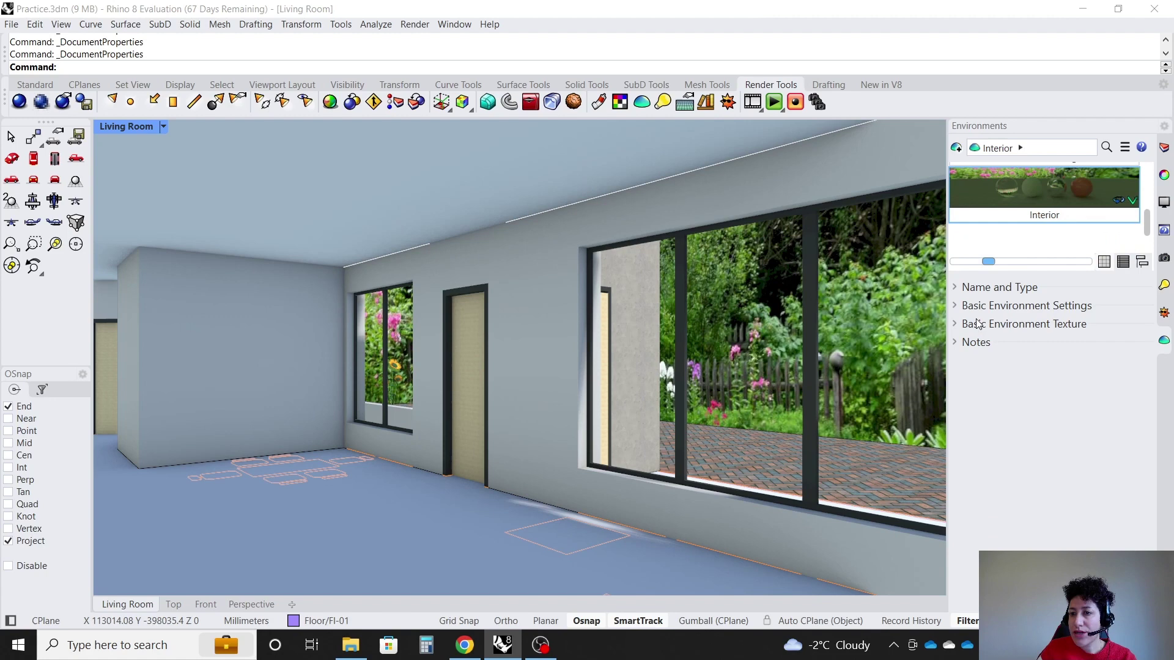
click(958, 307)
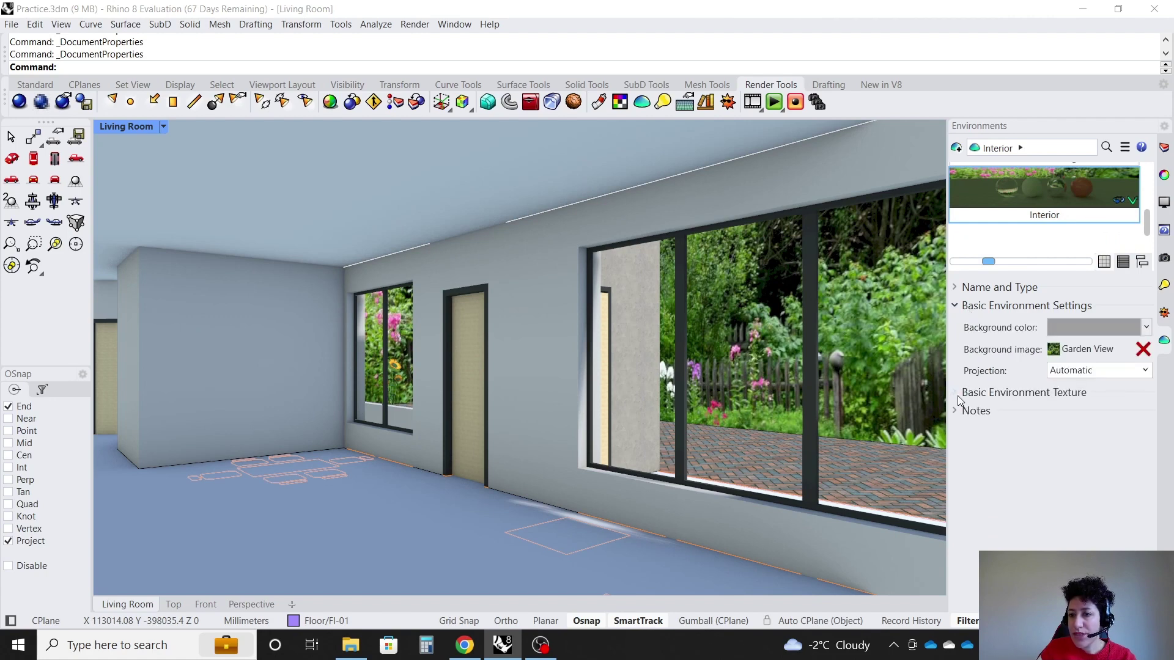
click(1066, 349)
scroll(1023, 357, down, 3)
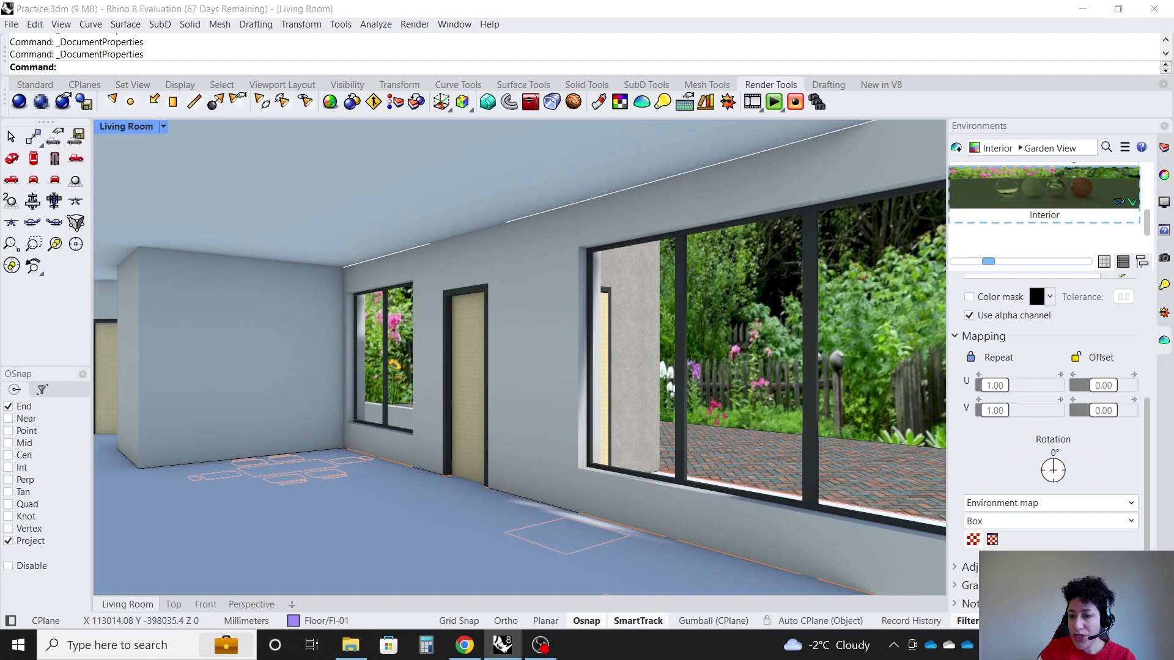
click(958, 569)
scroll(1015, 428, down, 3)
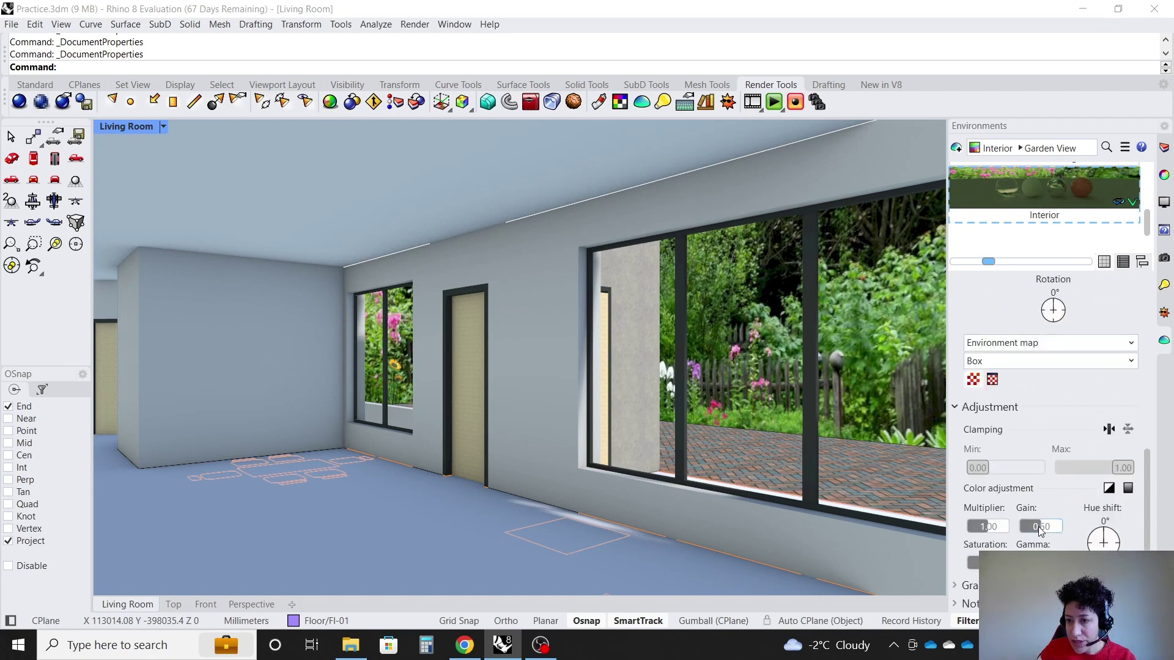
- Set the Garden View image's Multiplier to 0.5
click(995, 527)
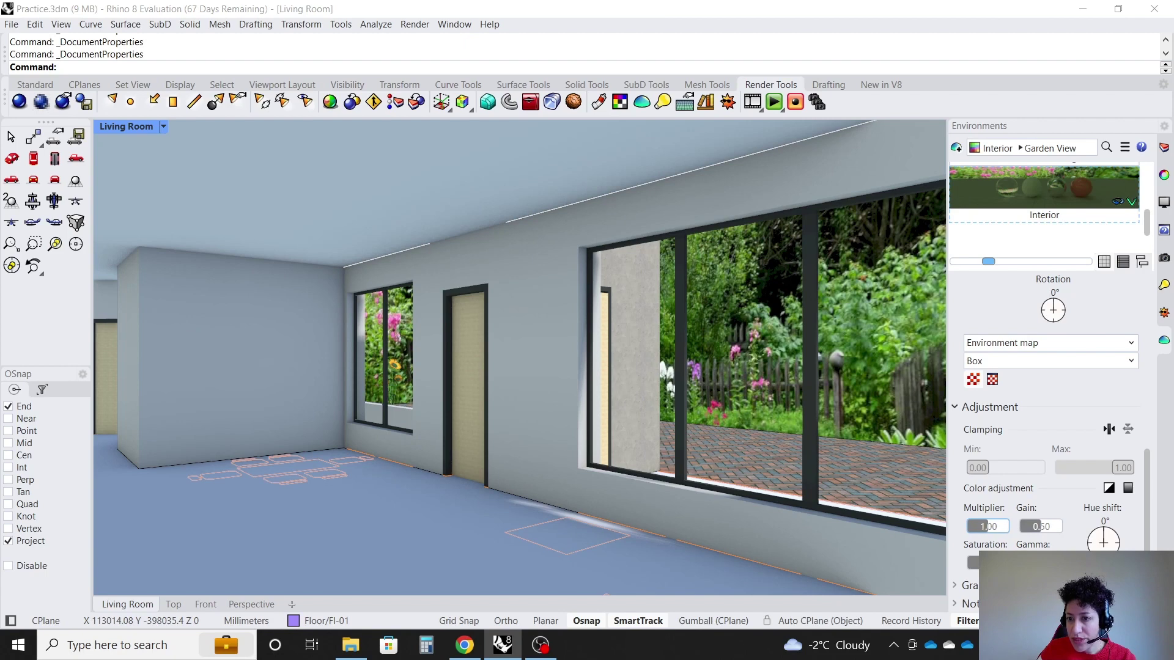
text(0.5)
key(Return)
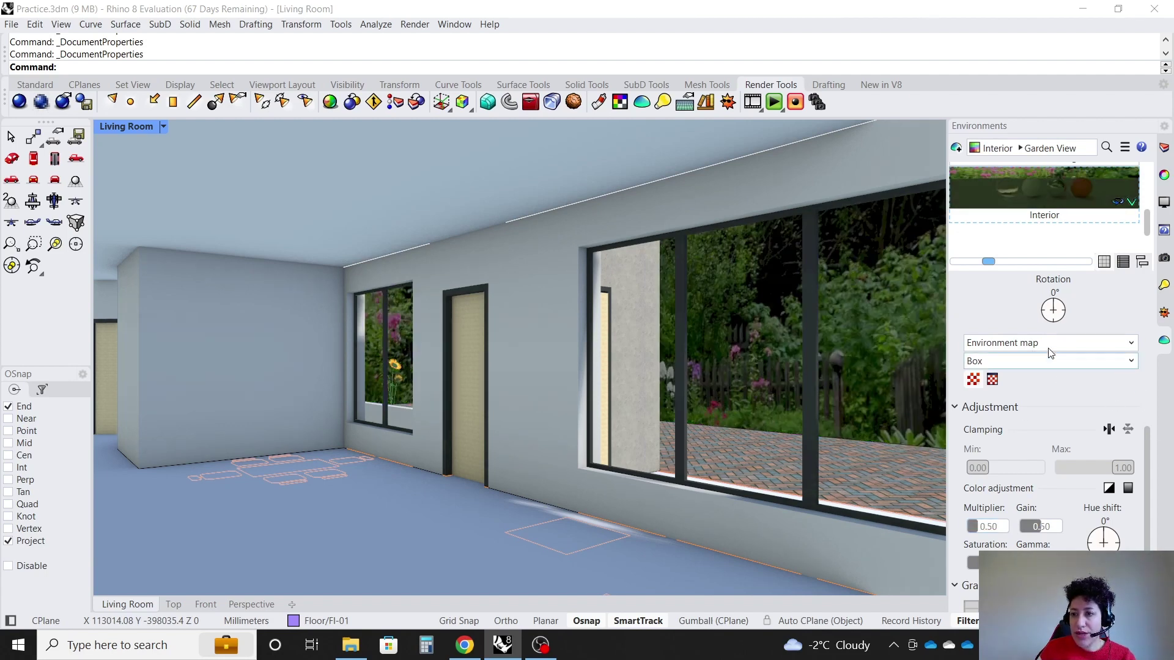
scroll(1050, 323, up, 2)
scroll(1052, 324, down, 4)
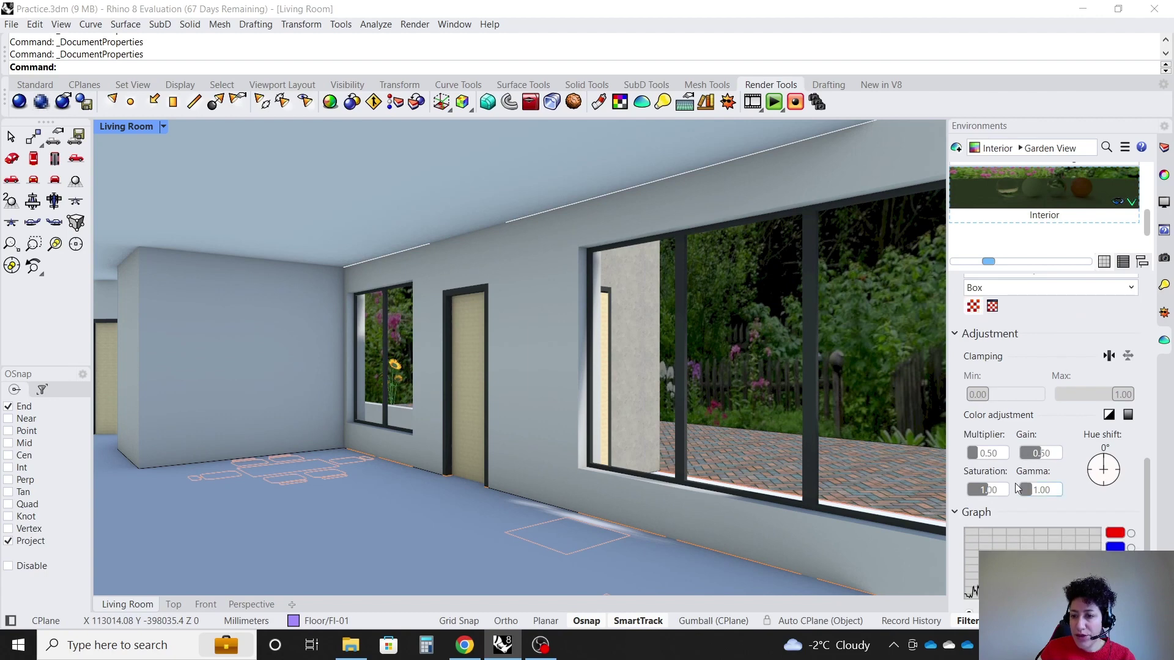
scroll(1021, 434, up, 1)
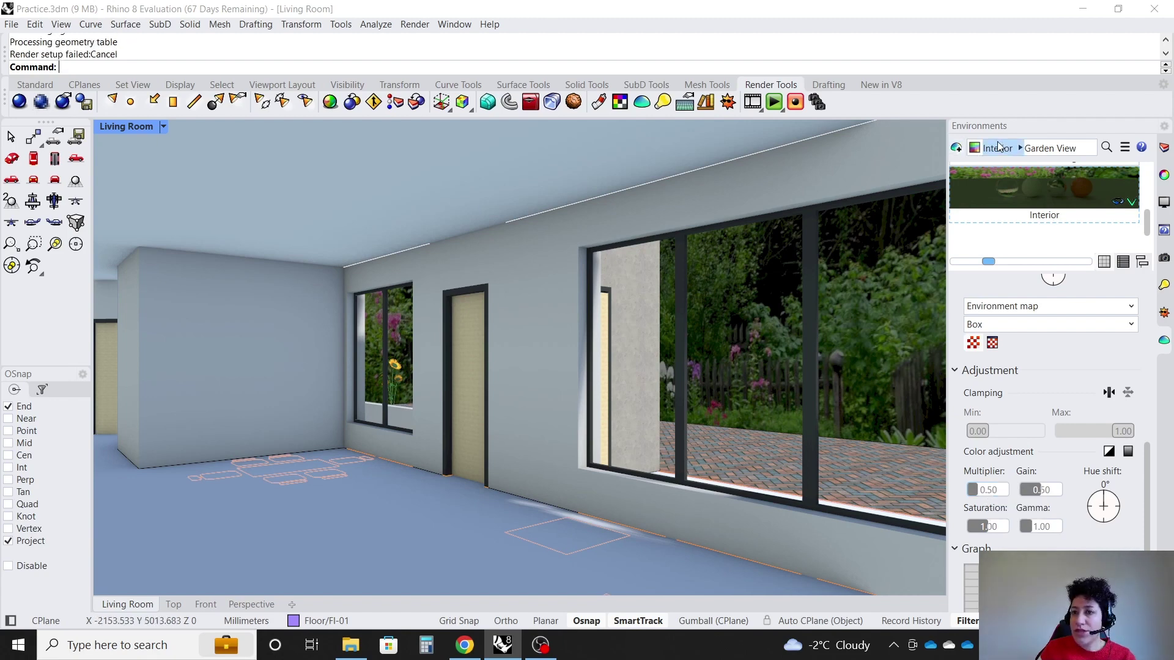
- Change the document's 360° Environment to Basic Environment in Render properties
scroll(1058, 182, up, 4)
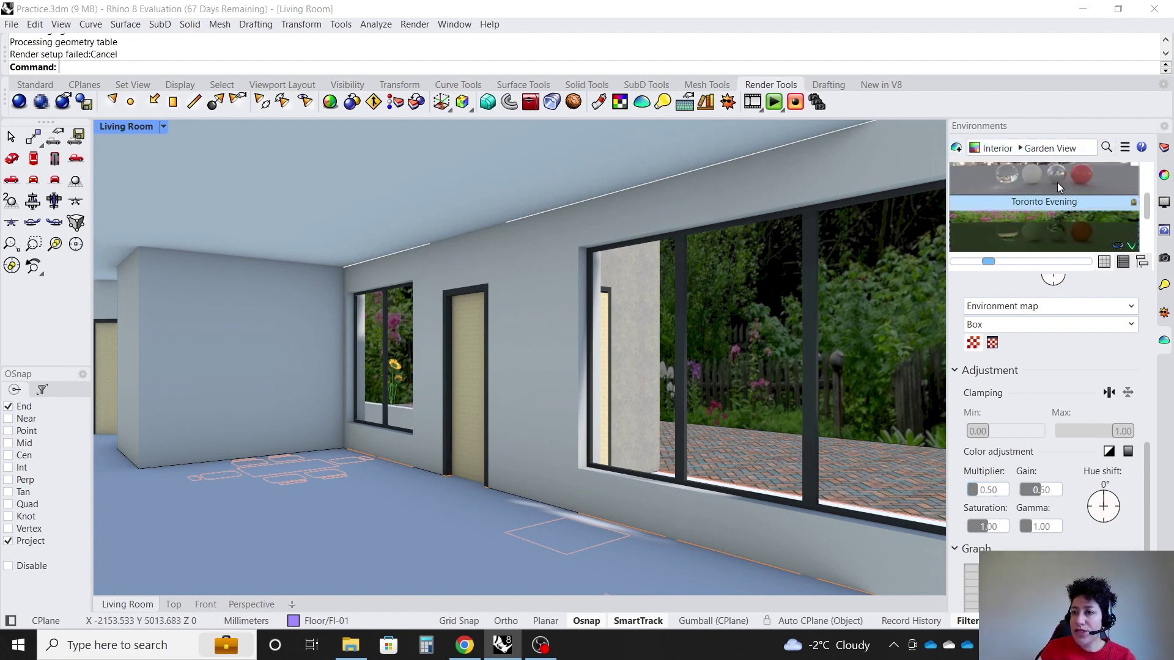
scroll(1058, 182, up, 1)
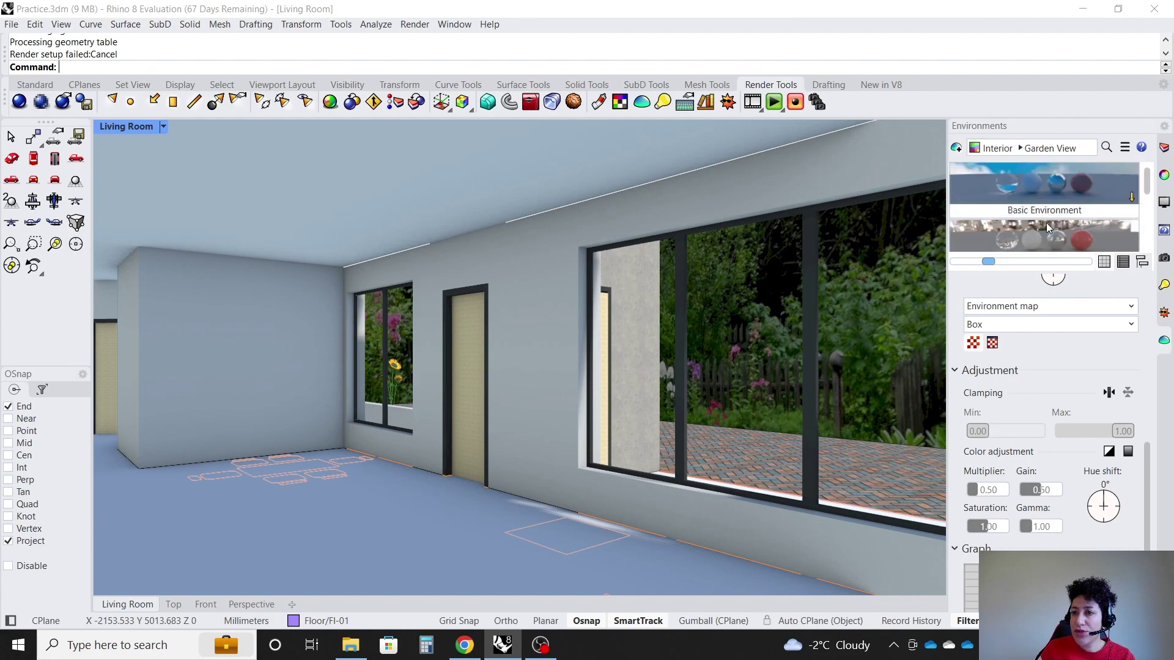
scroll(1040, 184, down, 3)
scroll(1040, 185, up, 3)
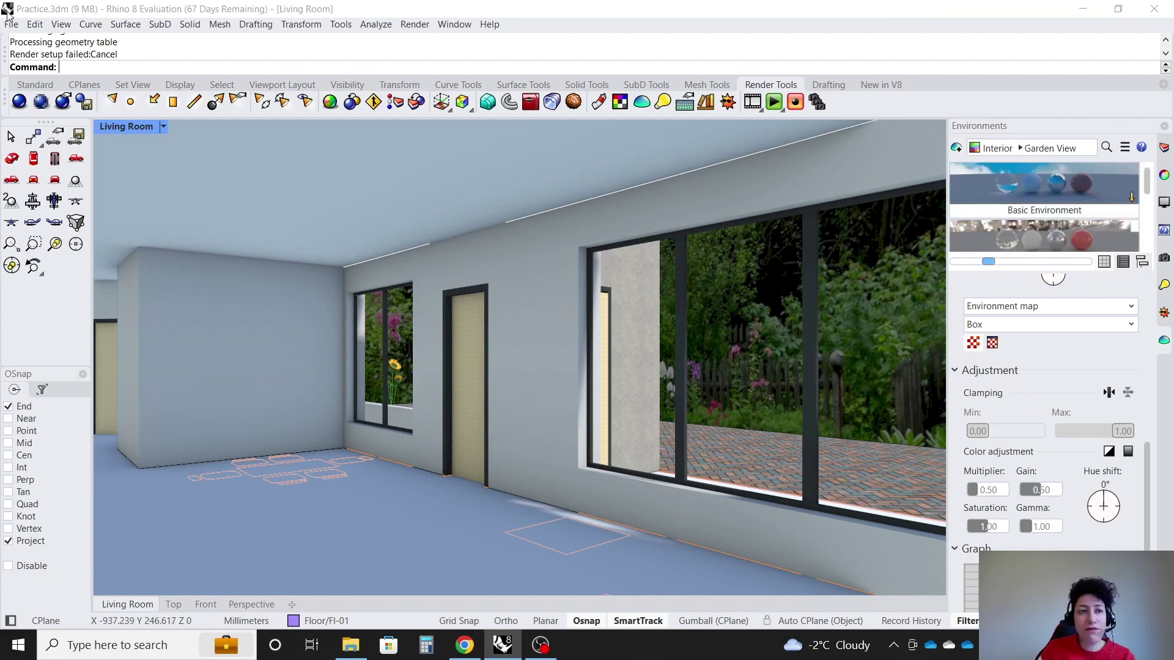
click(11, 24)
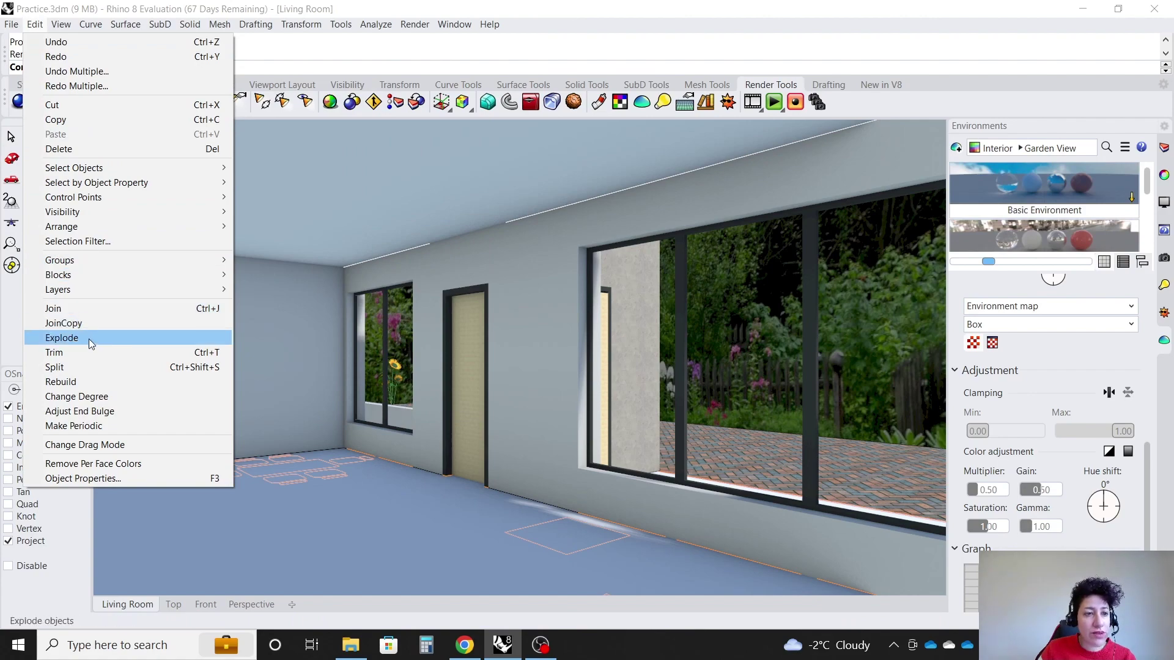
mouse_move(11, 24)
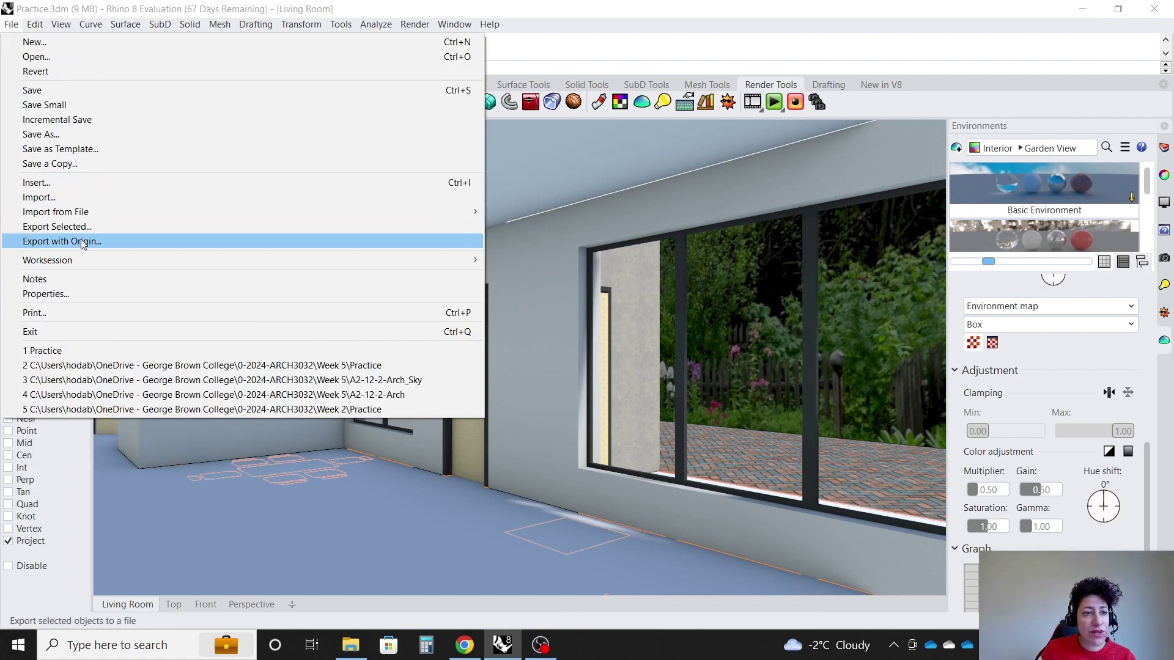
click(46, 293)
click(352, 207)
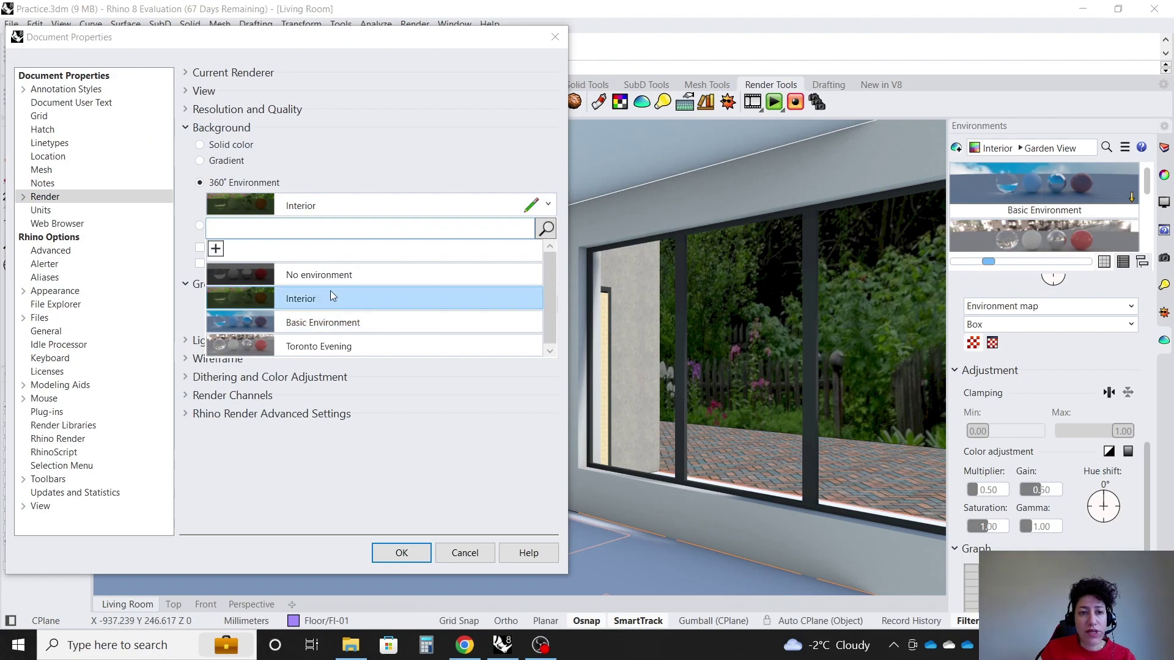
click(340, 323)
click(401, 552)
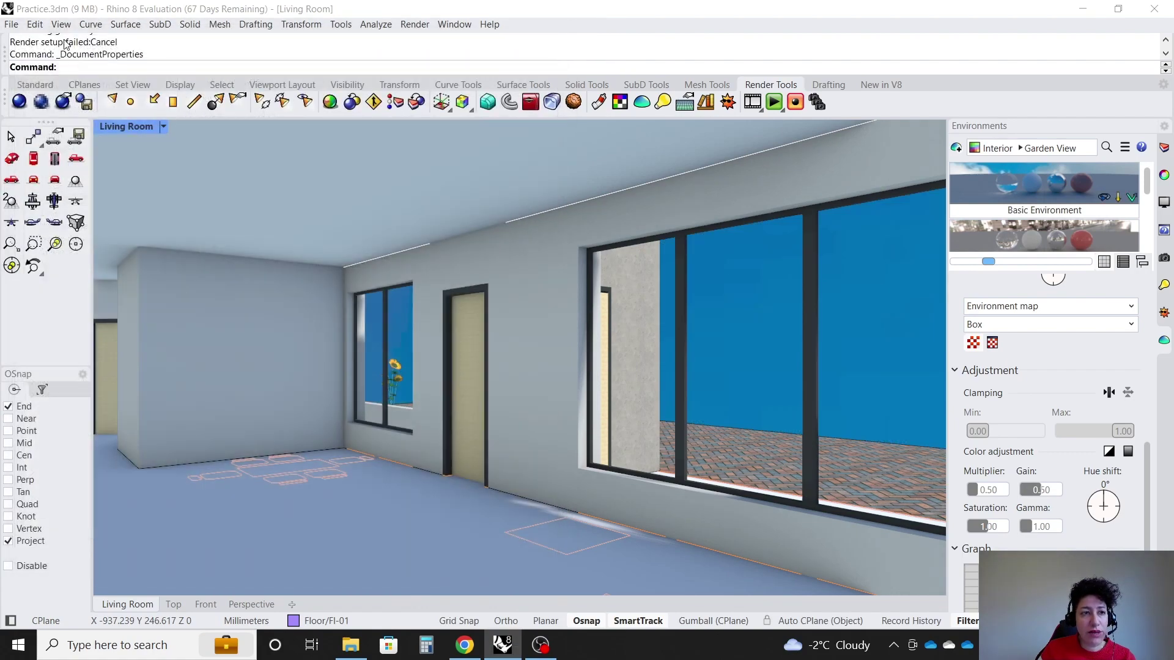
click(11, 24)
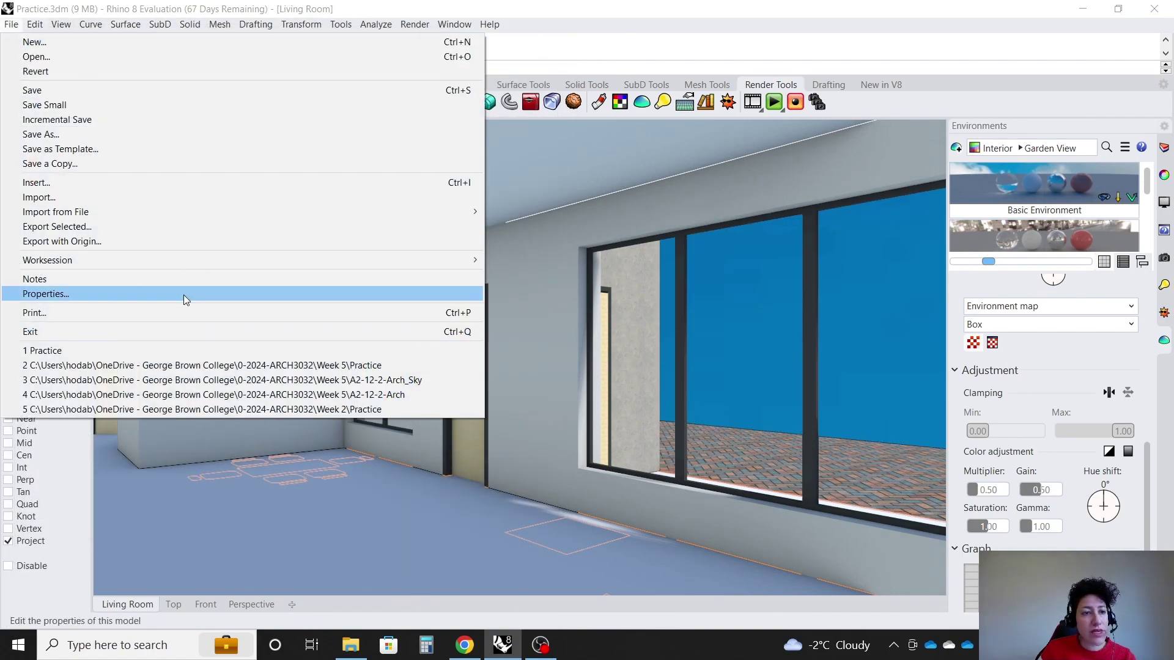
- Change the Basic Environment Sky image's projection from Automatic to Planar
click(956, 371)
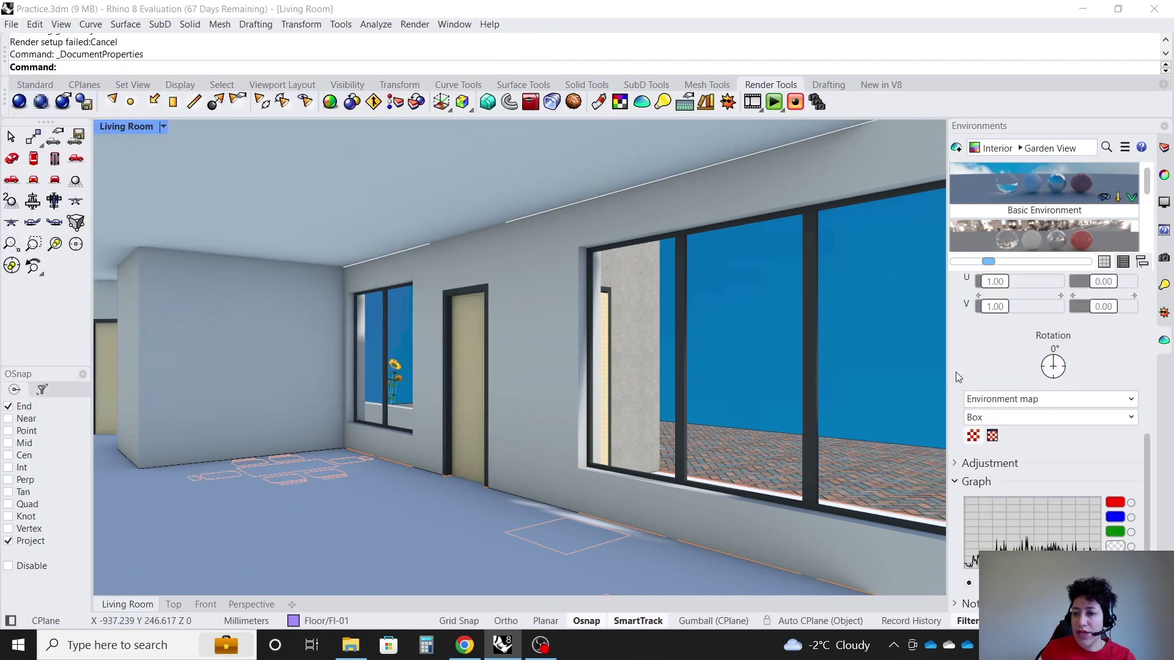
scroll(1018, 381, up, 5)
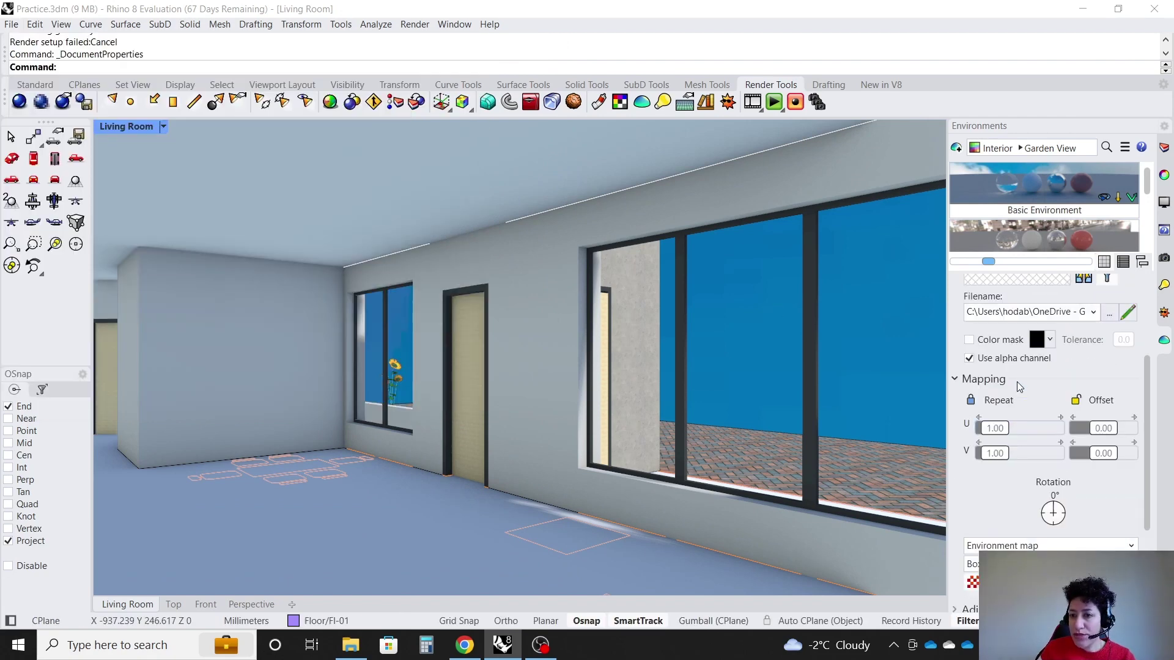
scroll(1018, 387, up, 2)
click(1044, 190)
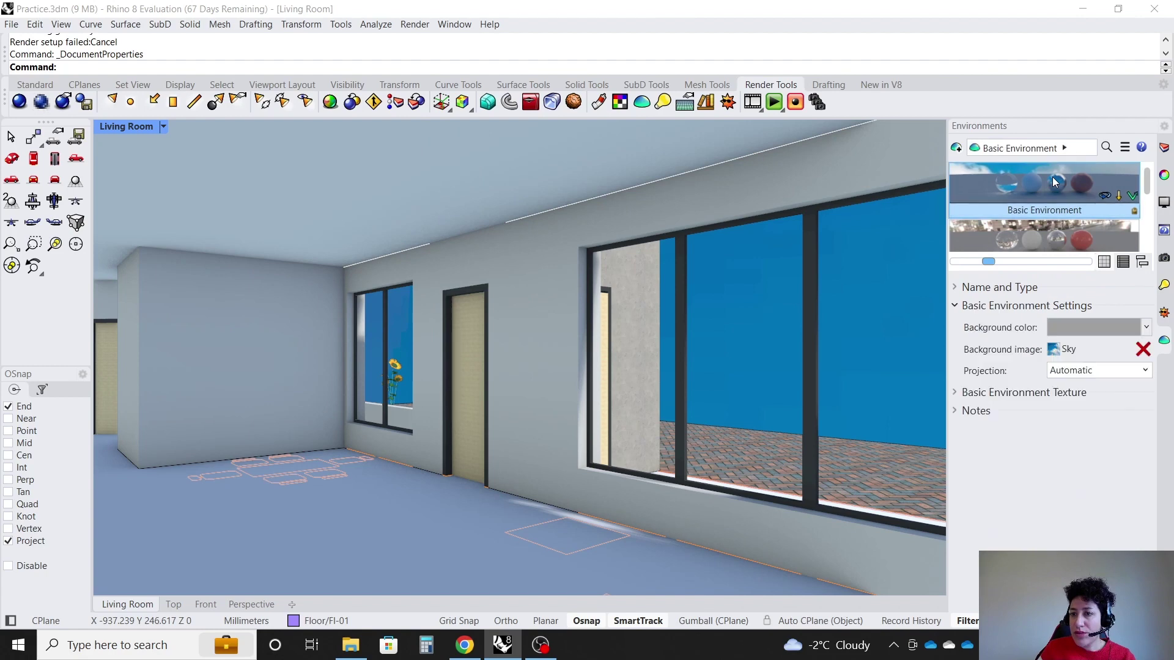
click(1099, 372)
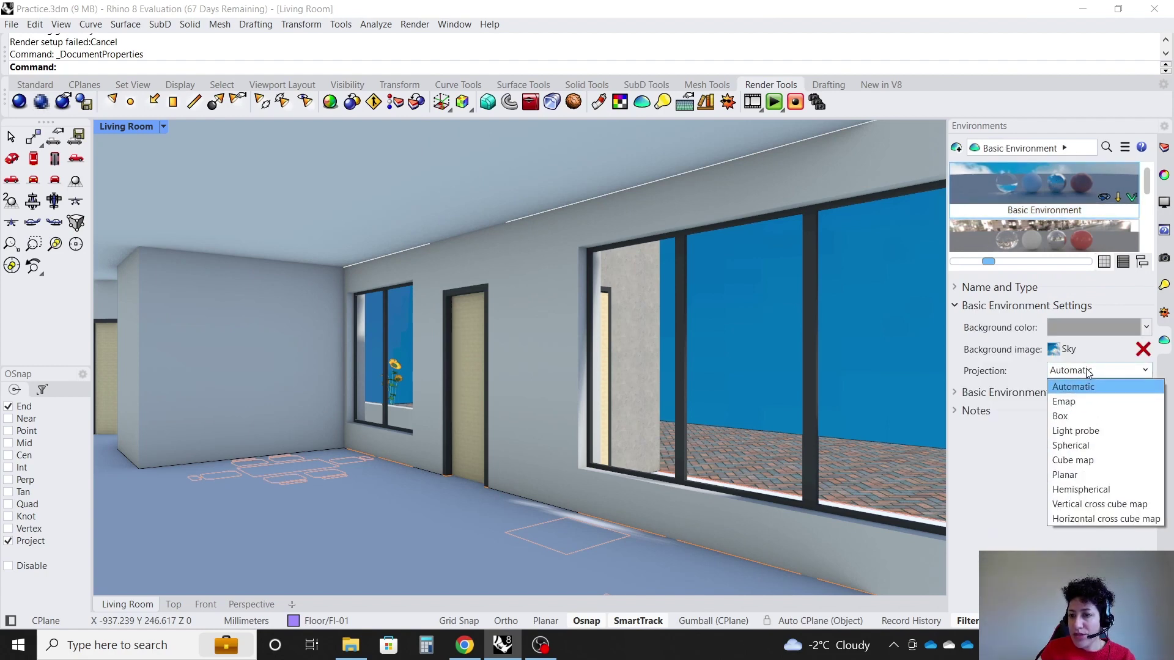
click(1088, 372)
click(1089, 373)
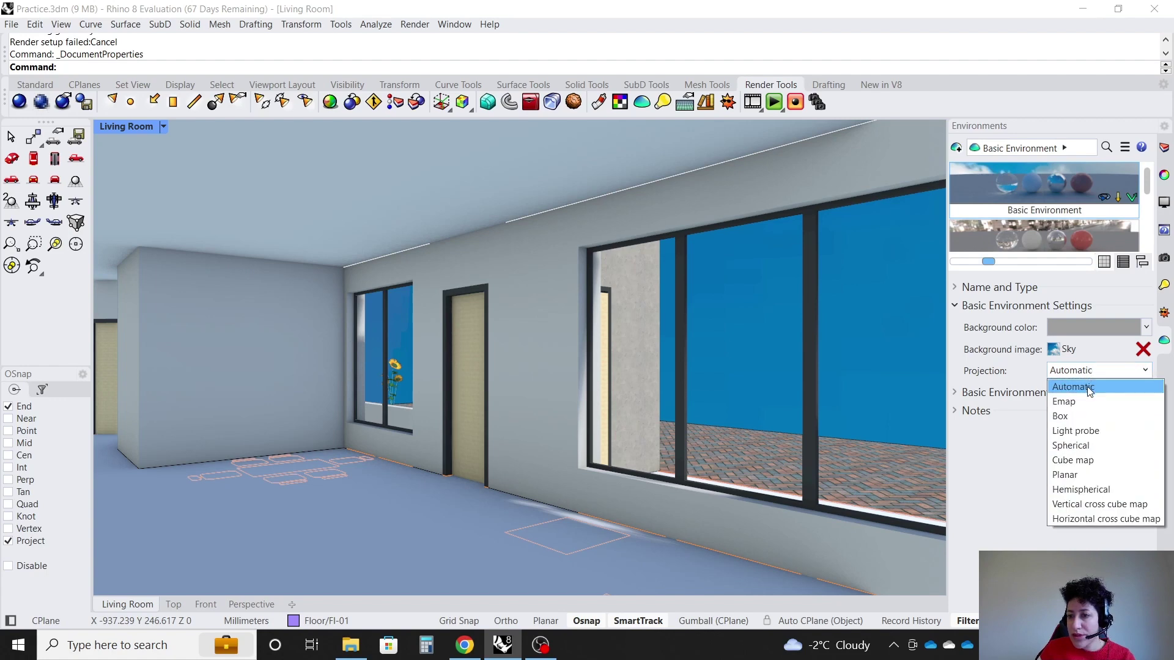
click(1076, 474)
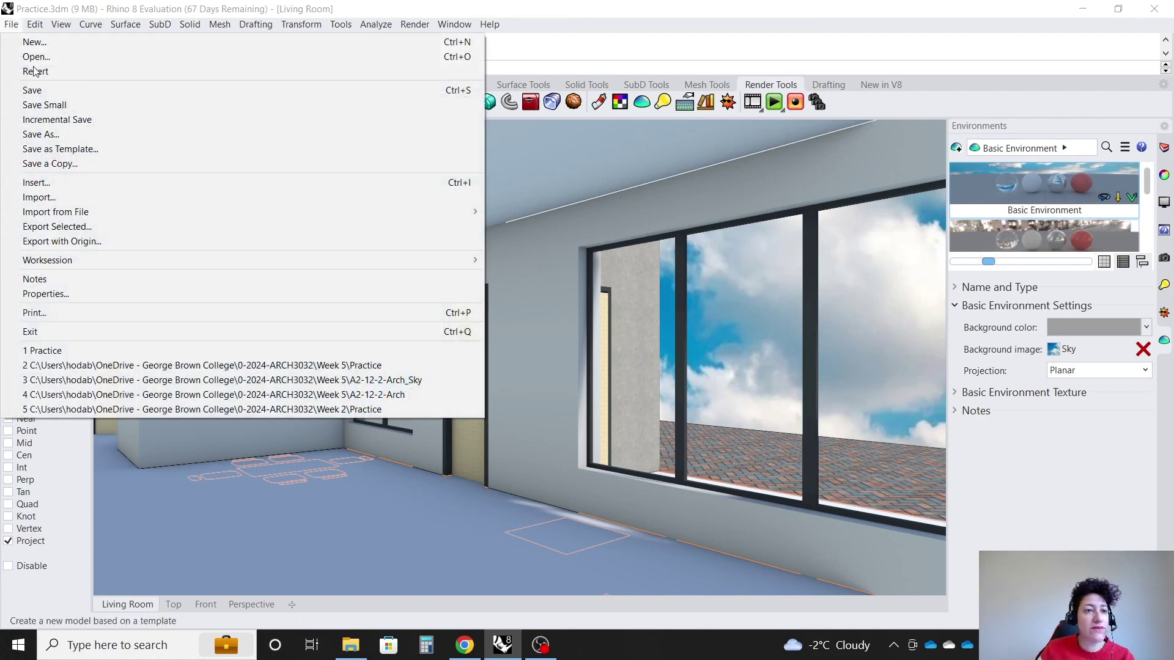
- Cancel out of Document Properties and switch the viewport to the Yard named view
click(11, 24)
click(64, 292)
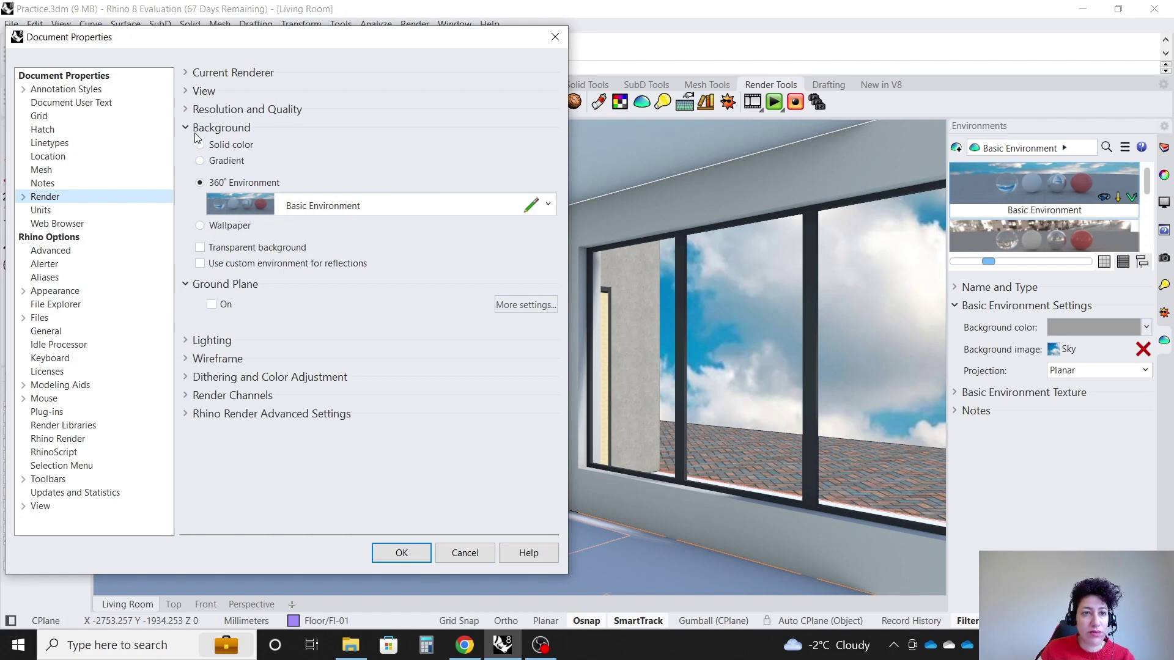
key(Escape)
double_click(1077, 230)
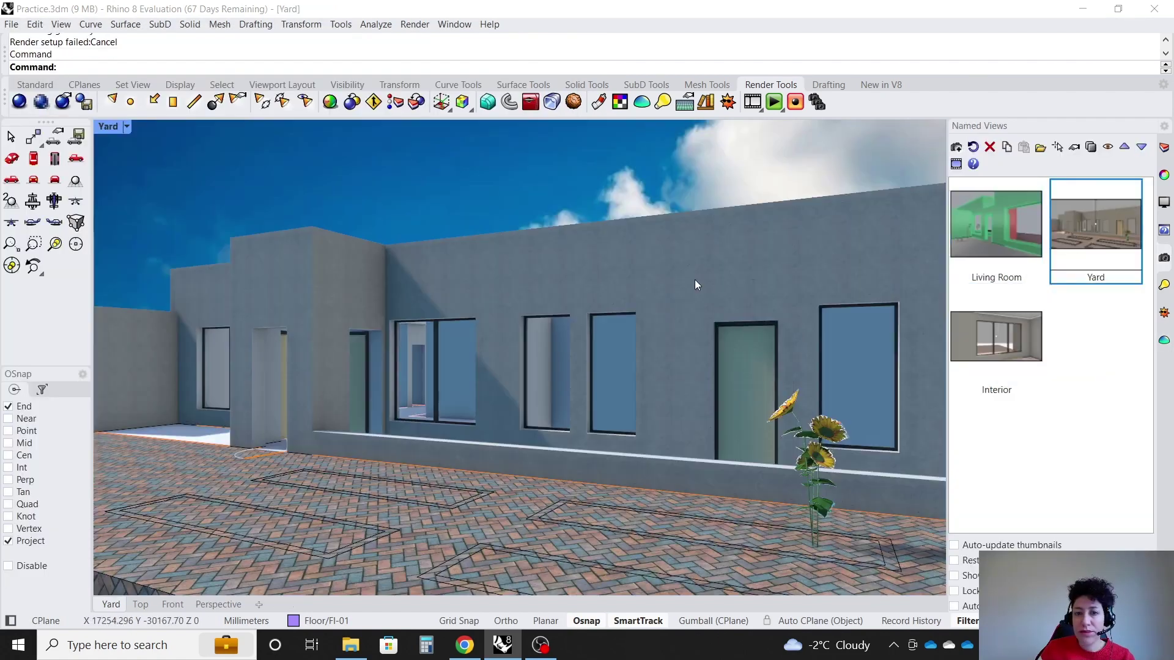